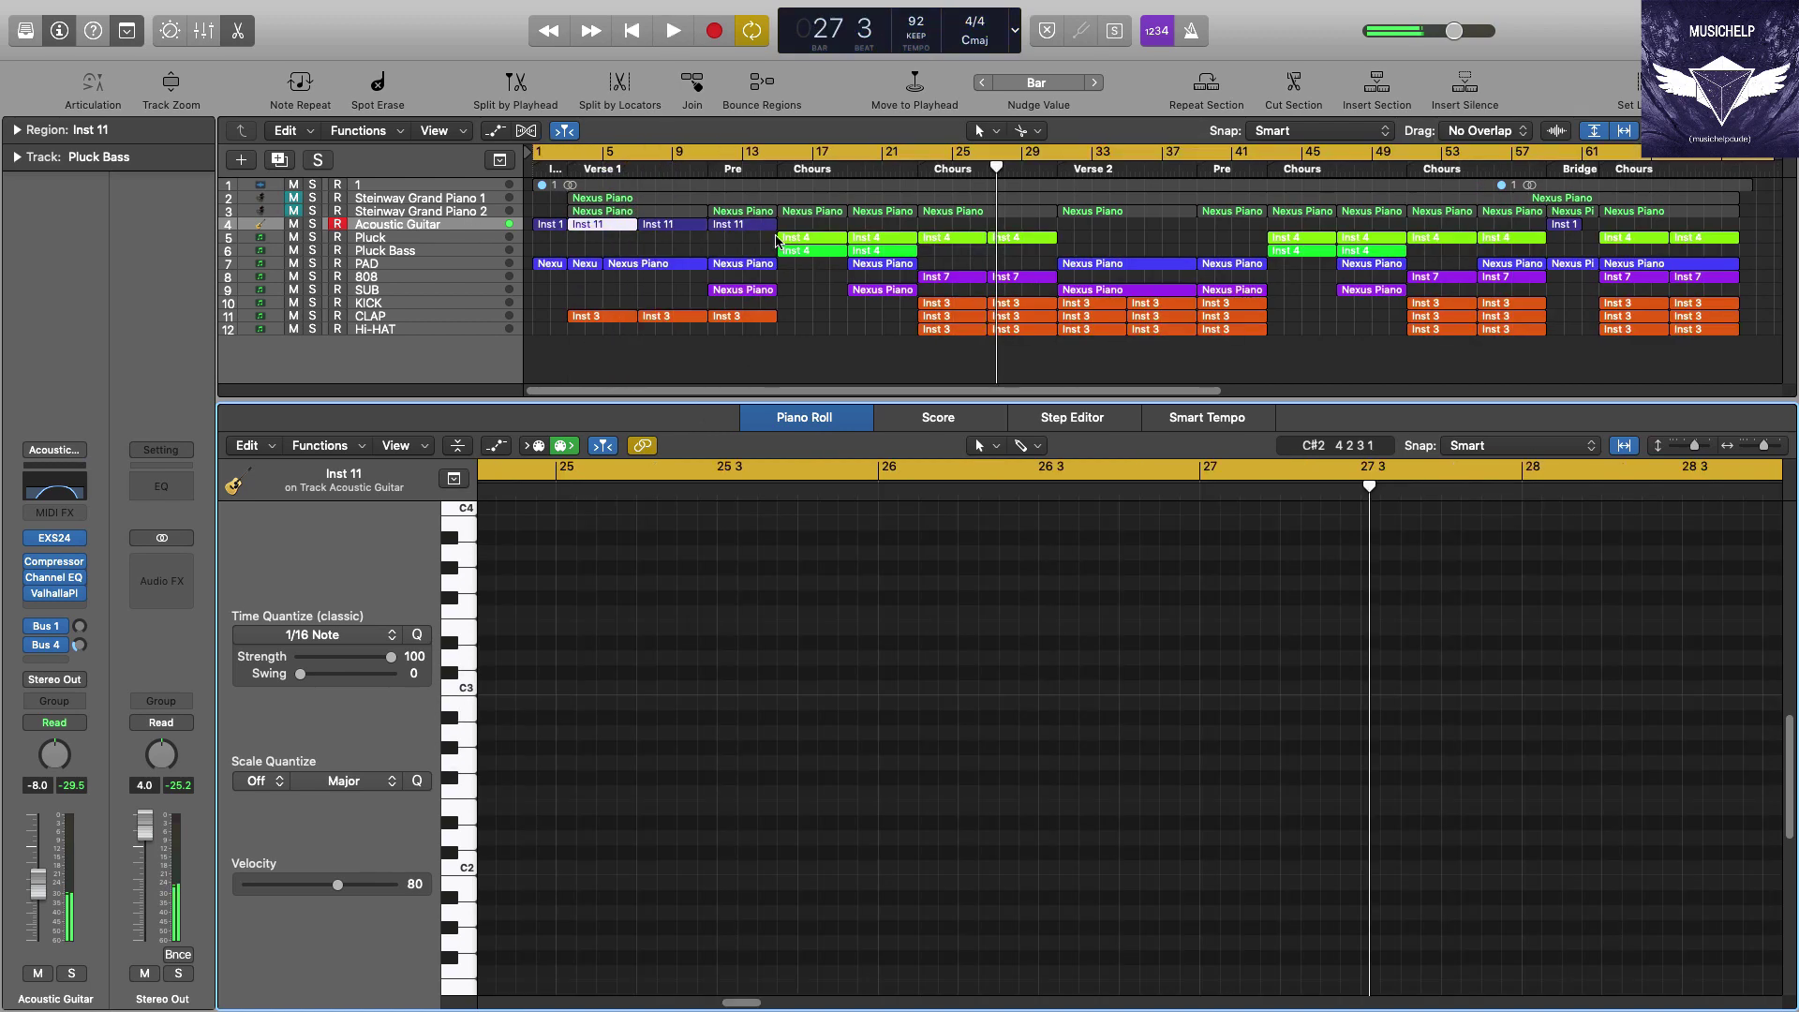
- Open the first chorus region of the Pluck track in the Piano Roll and audition it on its own
click(813, 237)
scroll(575, 553, up, 3)
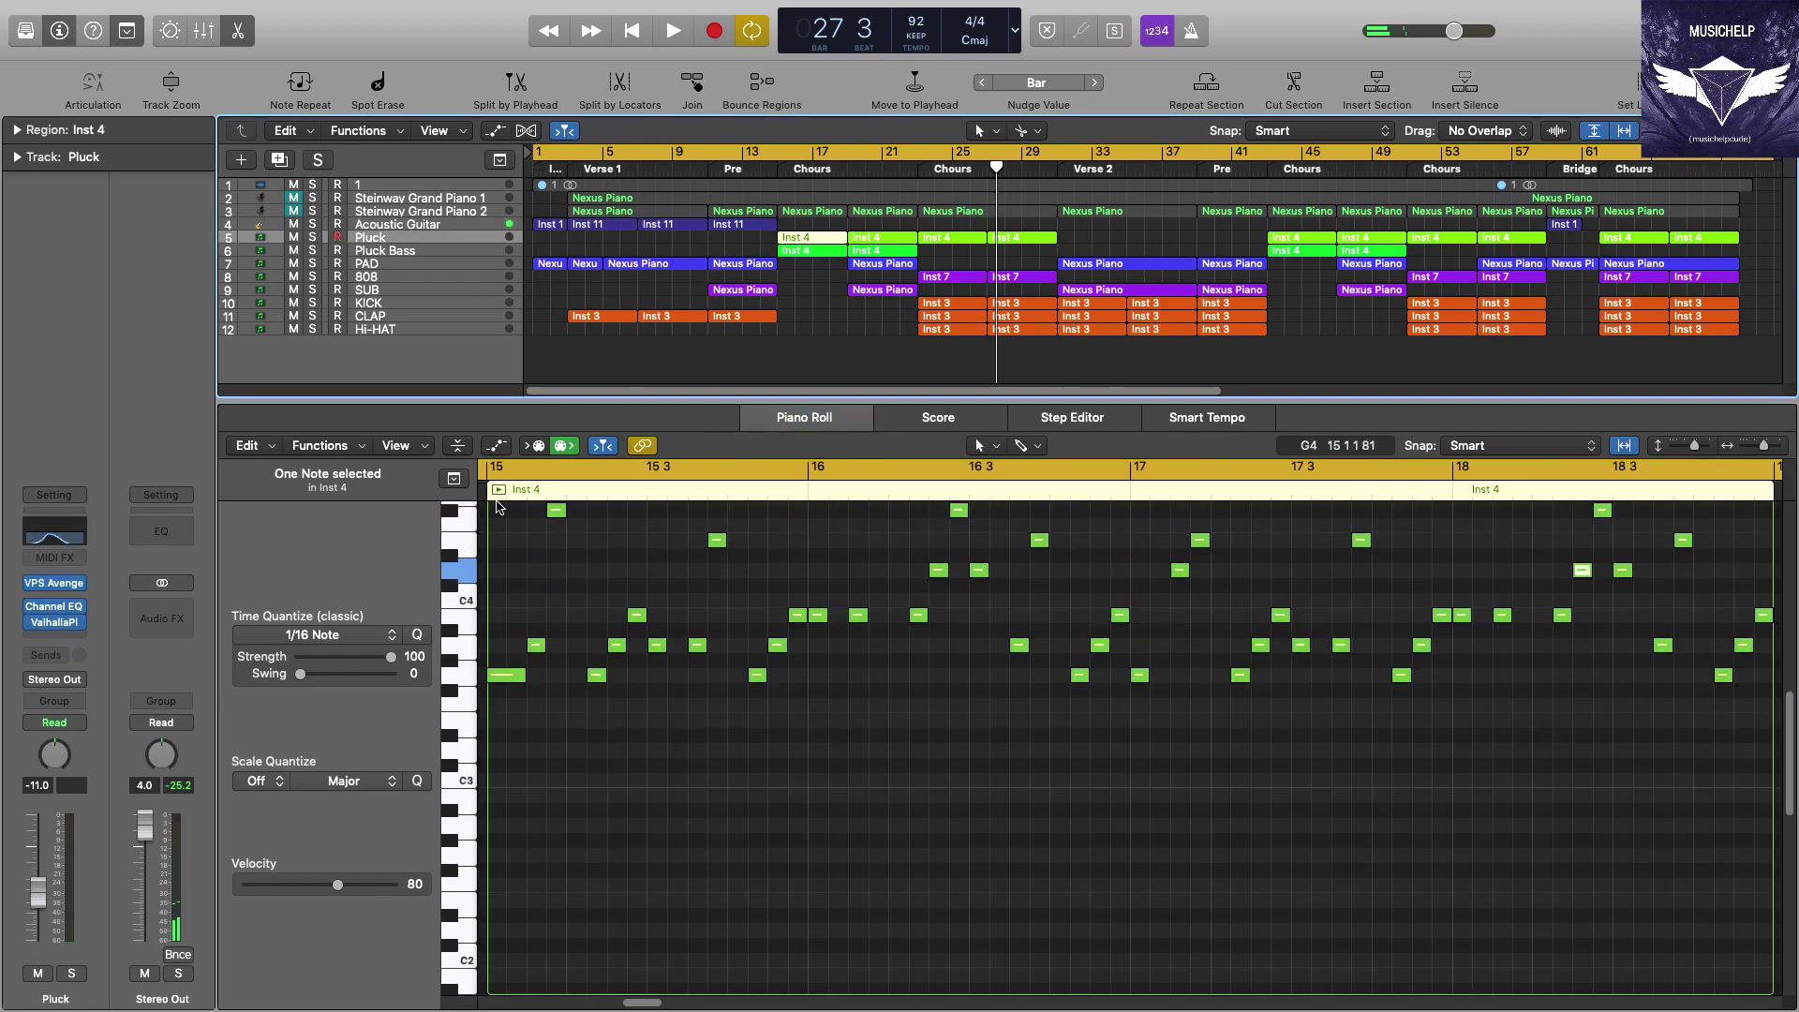
scroll(503, 494, up, 4)
click(500, 493)
key(shift+space)
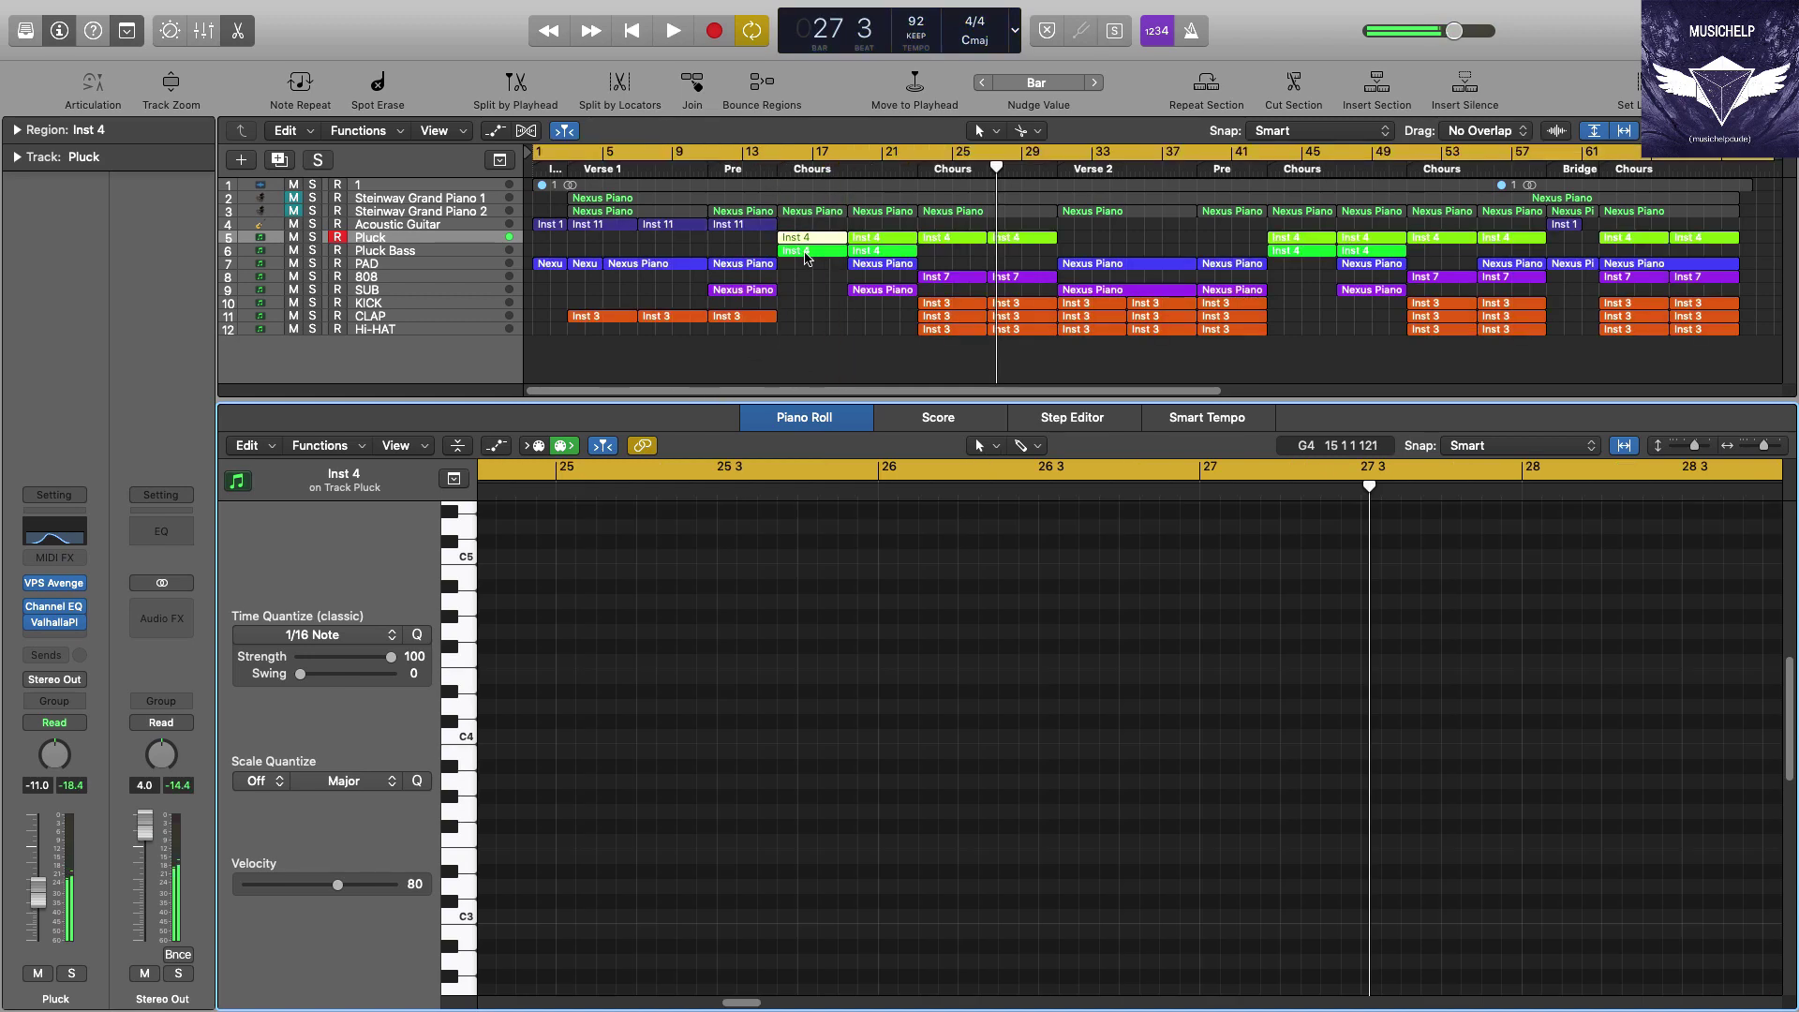
- Audition the first Pluck Bass chorus region and the PAD region at bar 11, each on its own with its notes in view
click(811, 250)
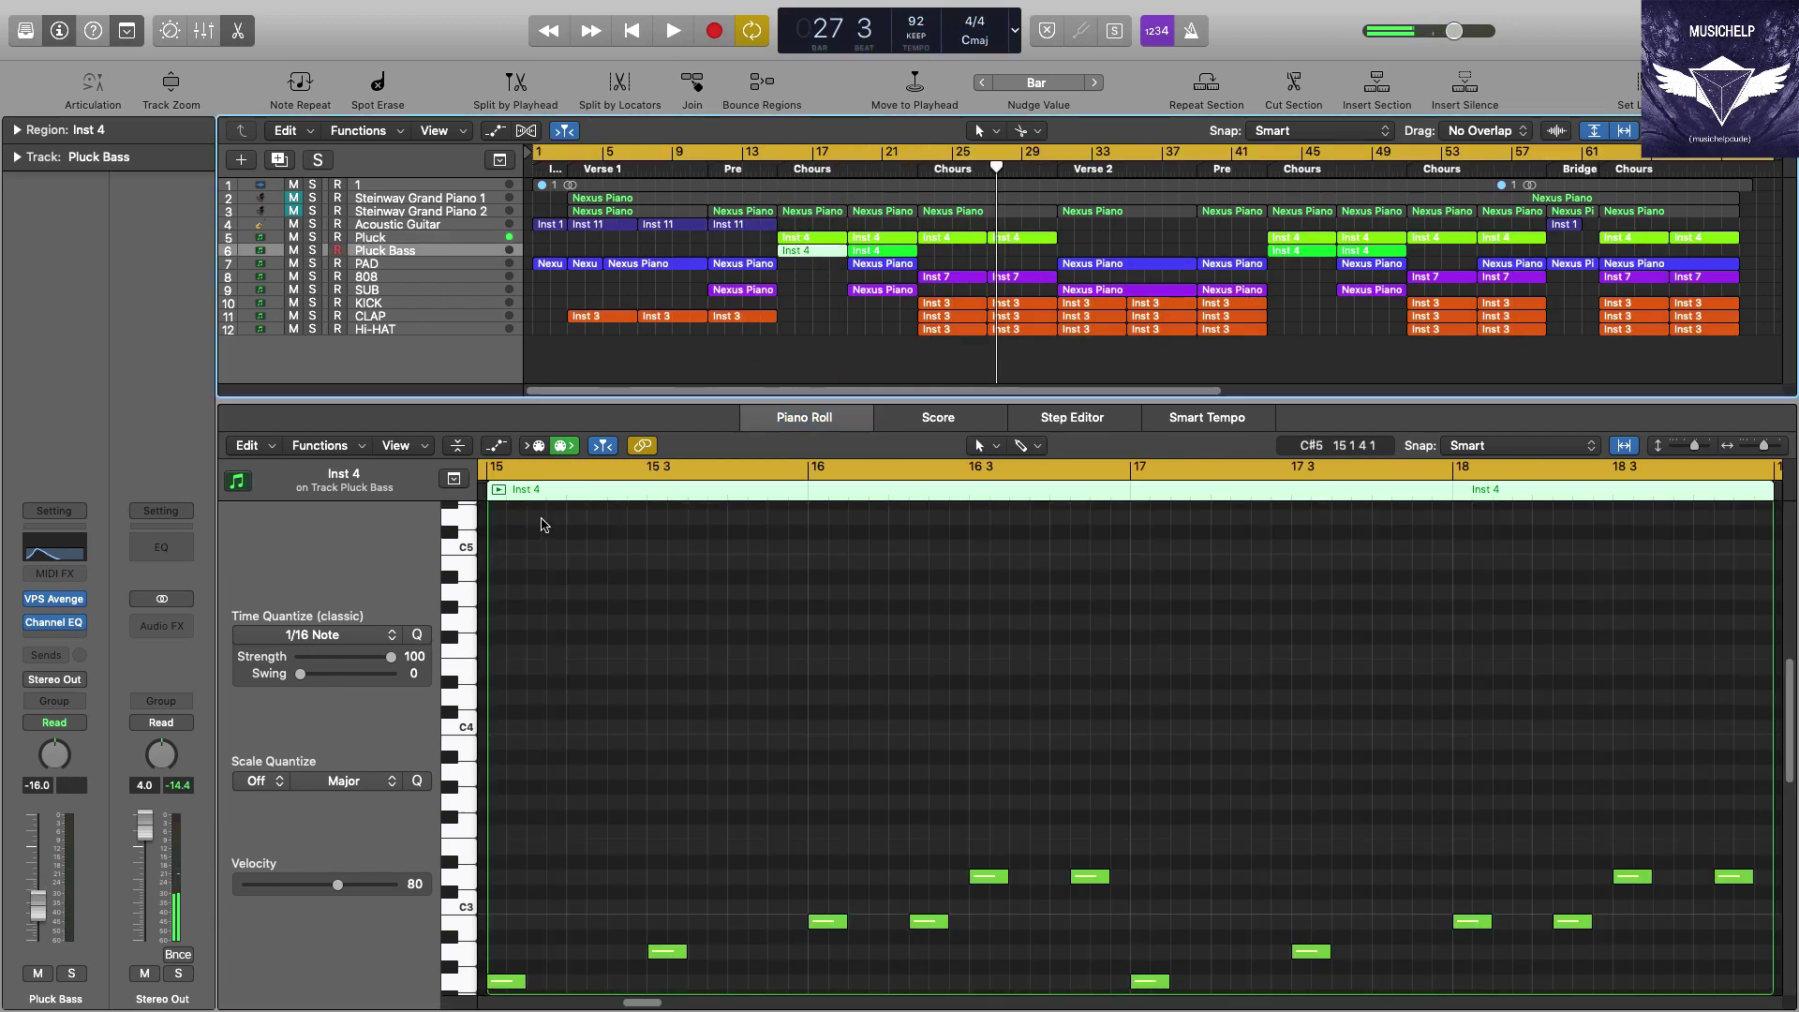
key(space)
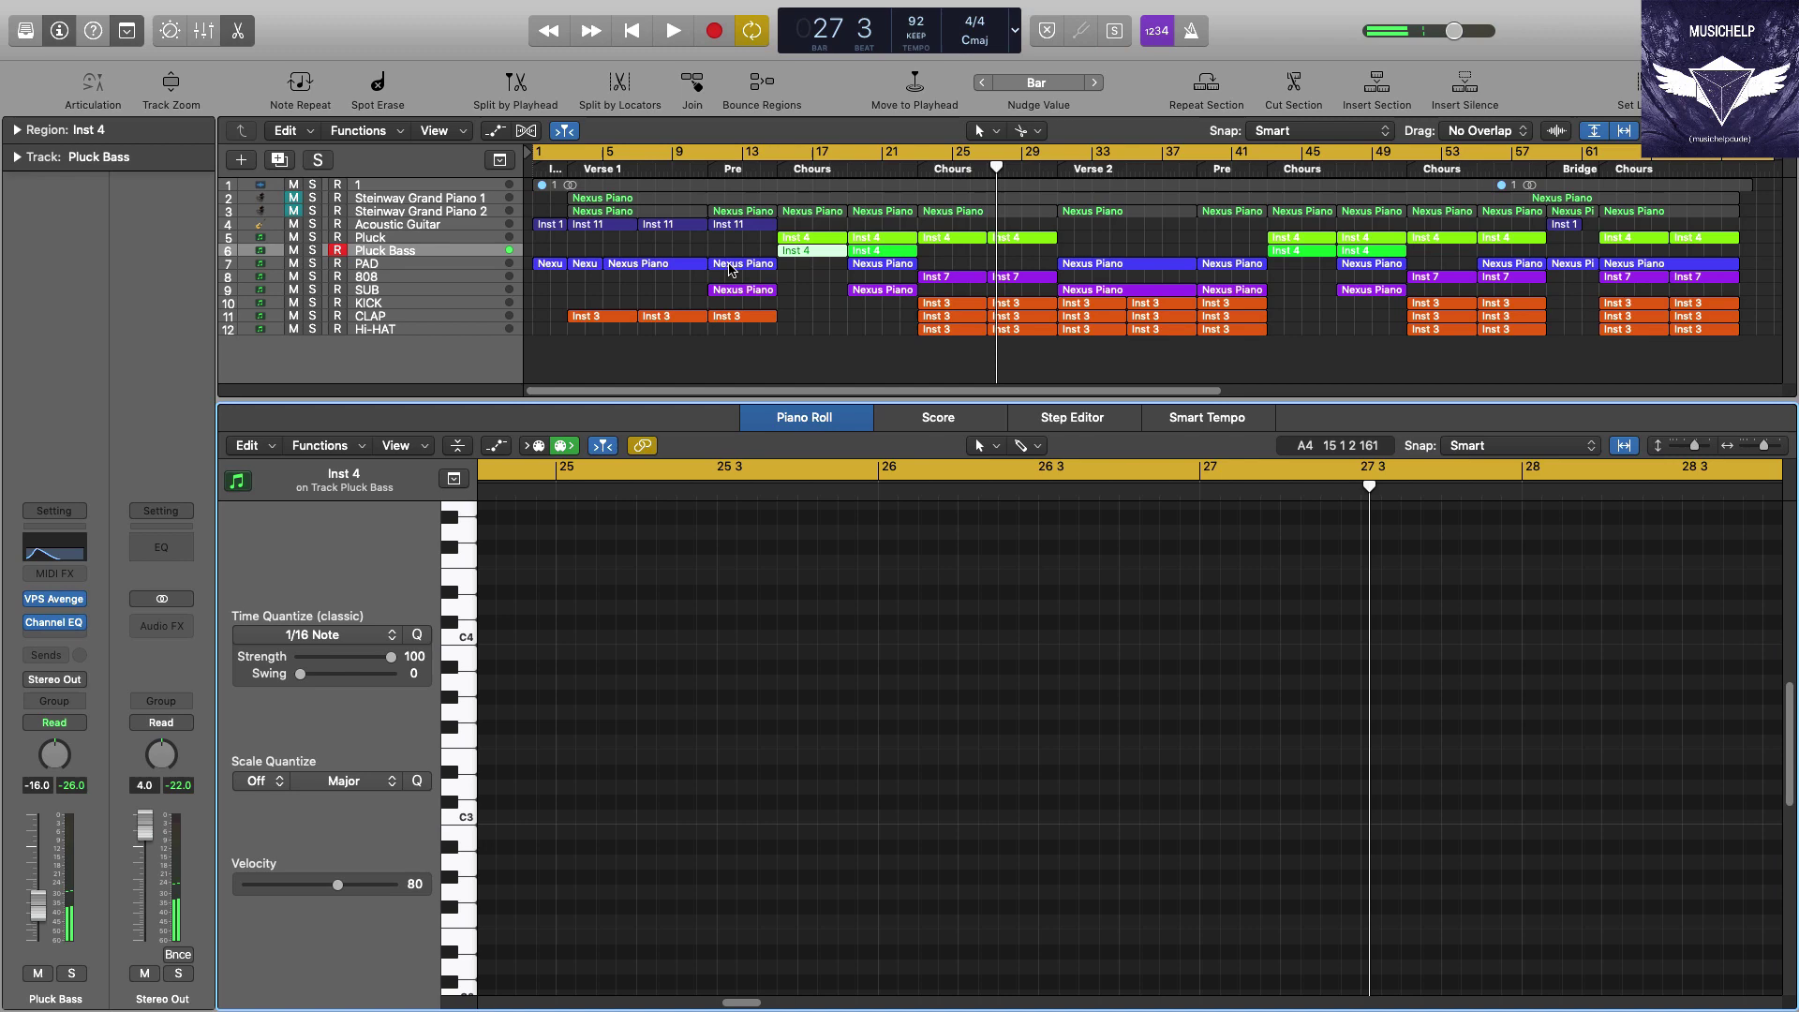
click(731, 267)
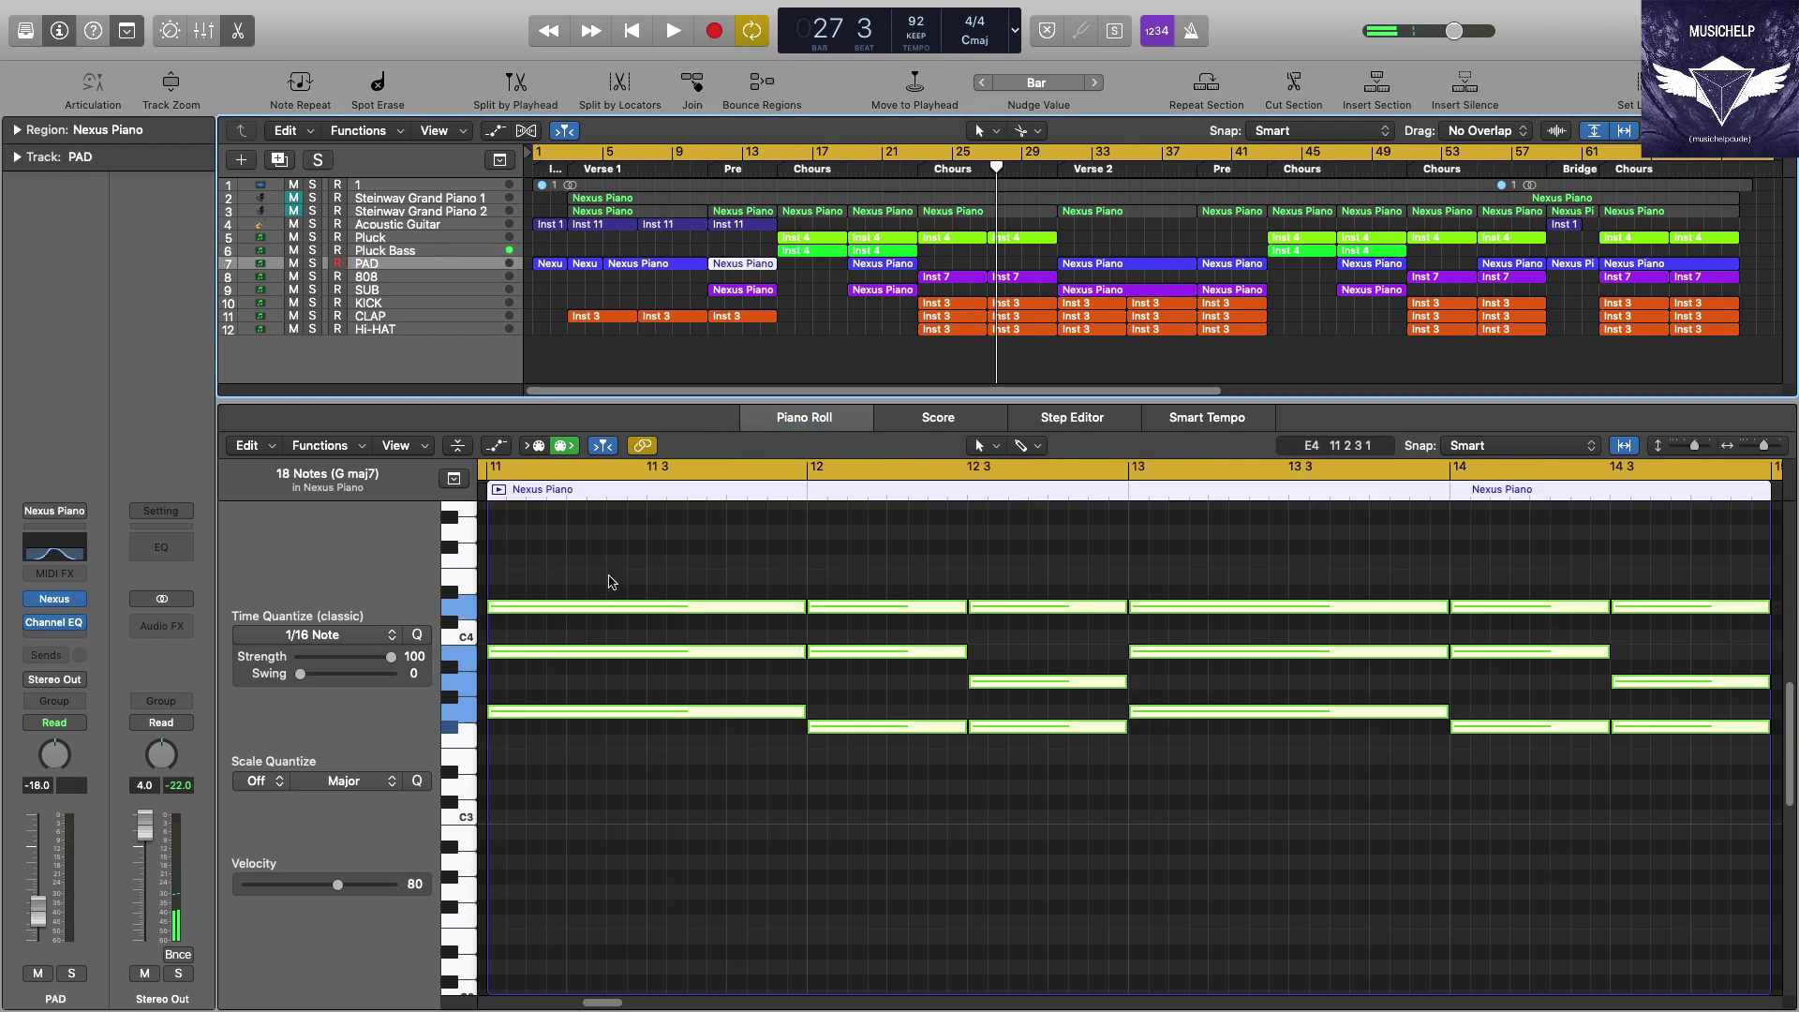
click(513, 498)
key(u)
key(space)
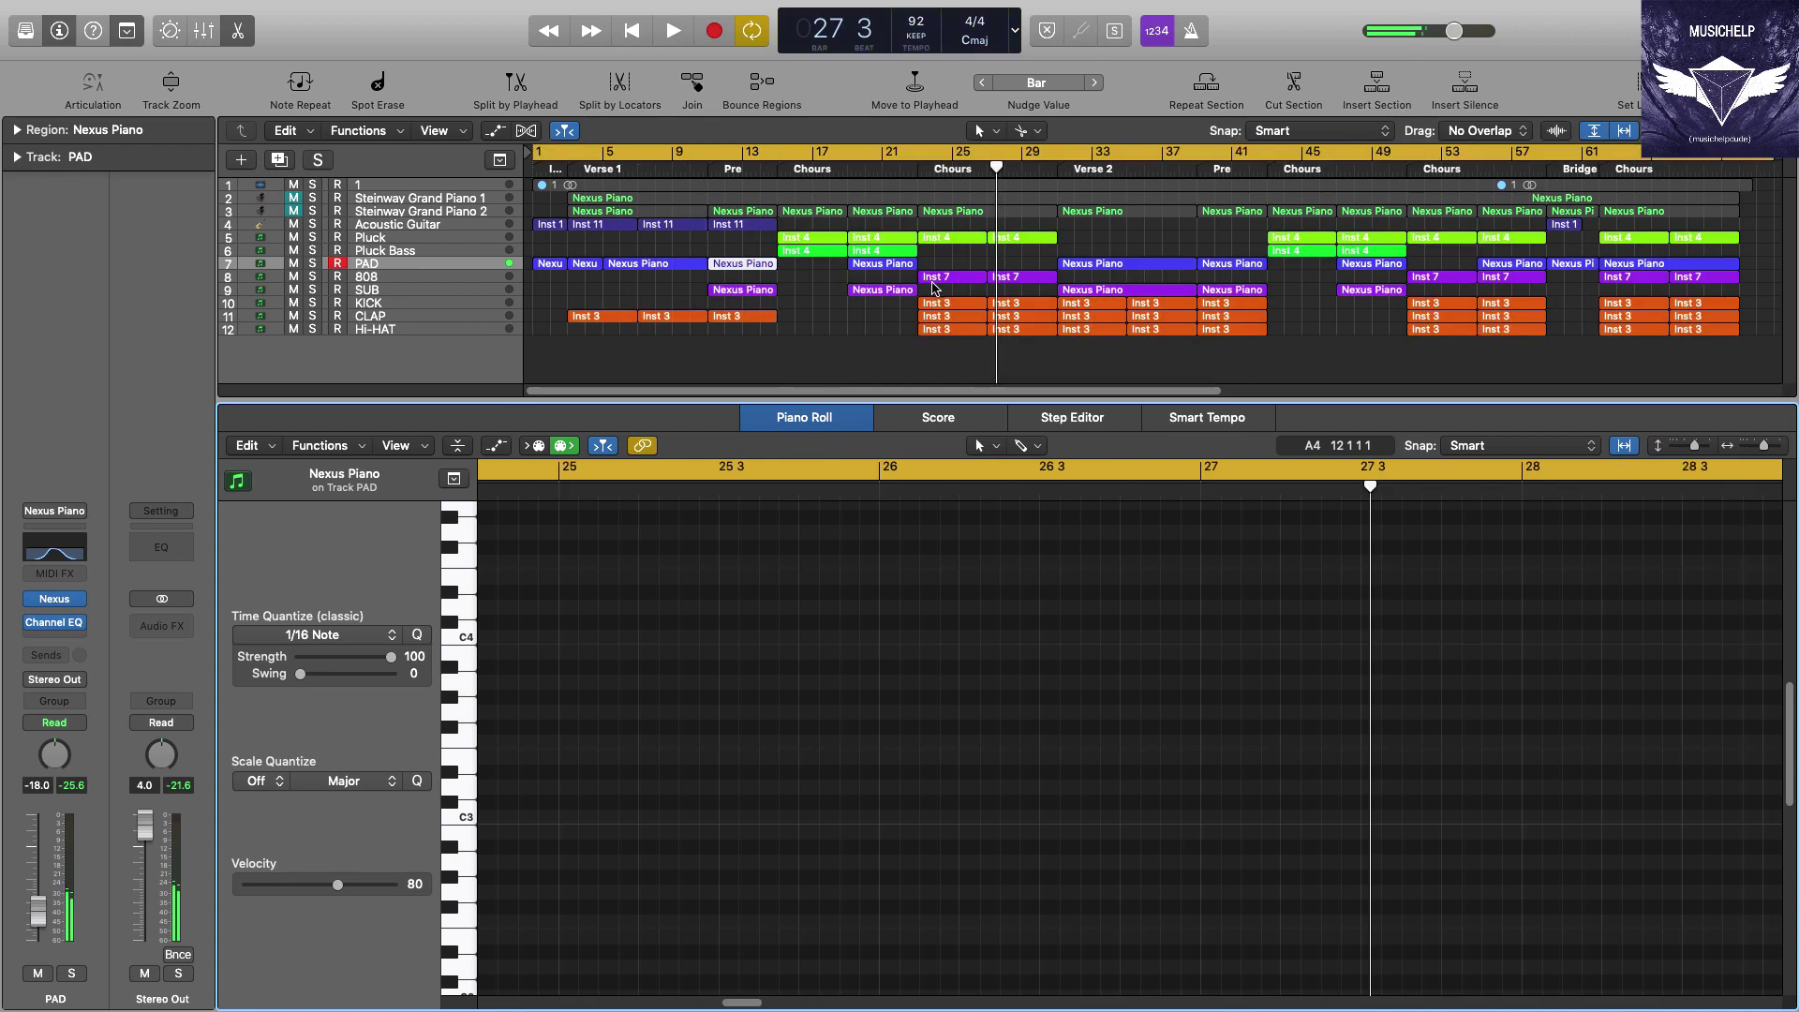
- Open the 808 region at bar 23 in the Piano Roll and audition it on its own
click(947, 279)
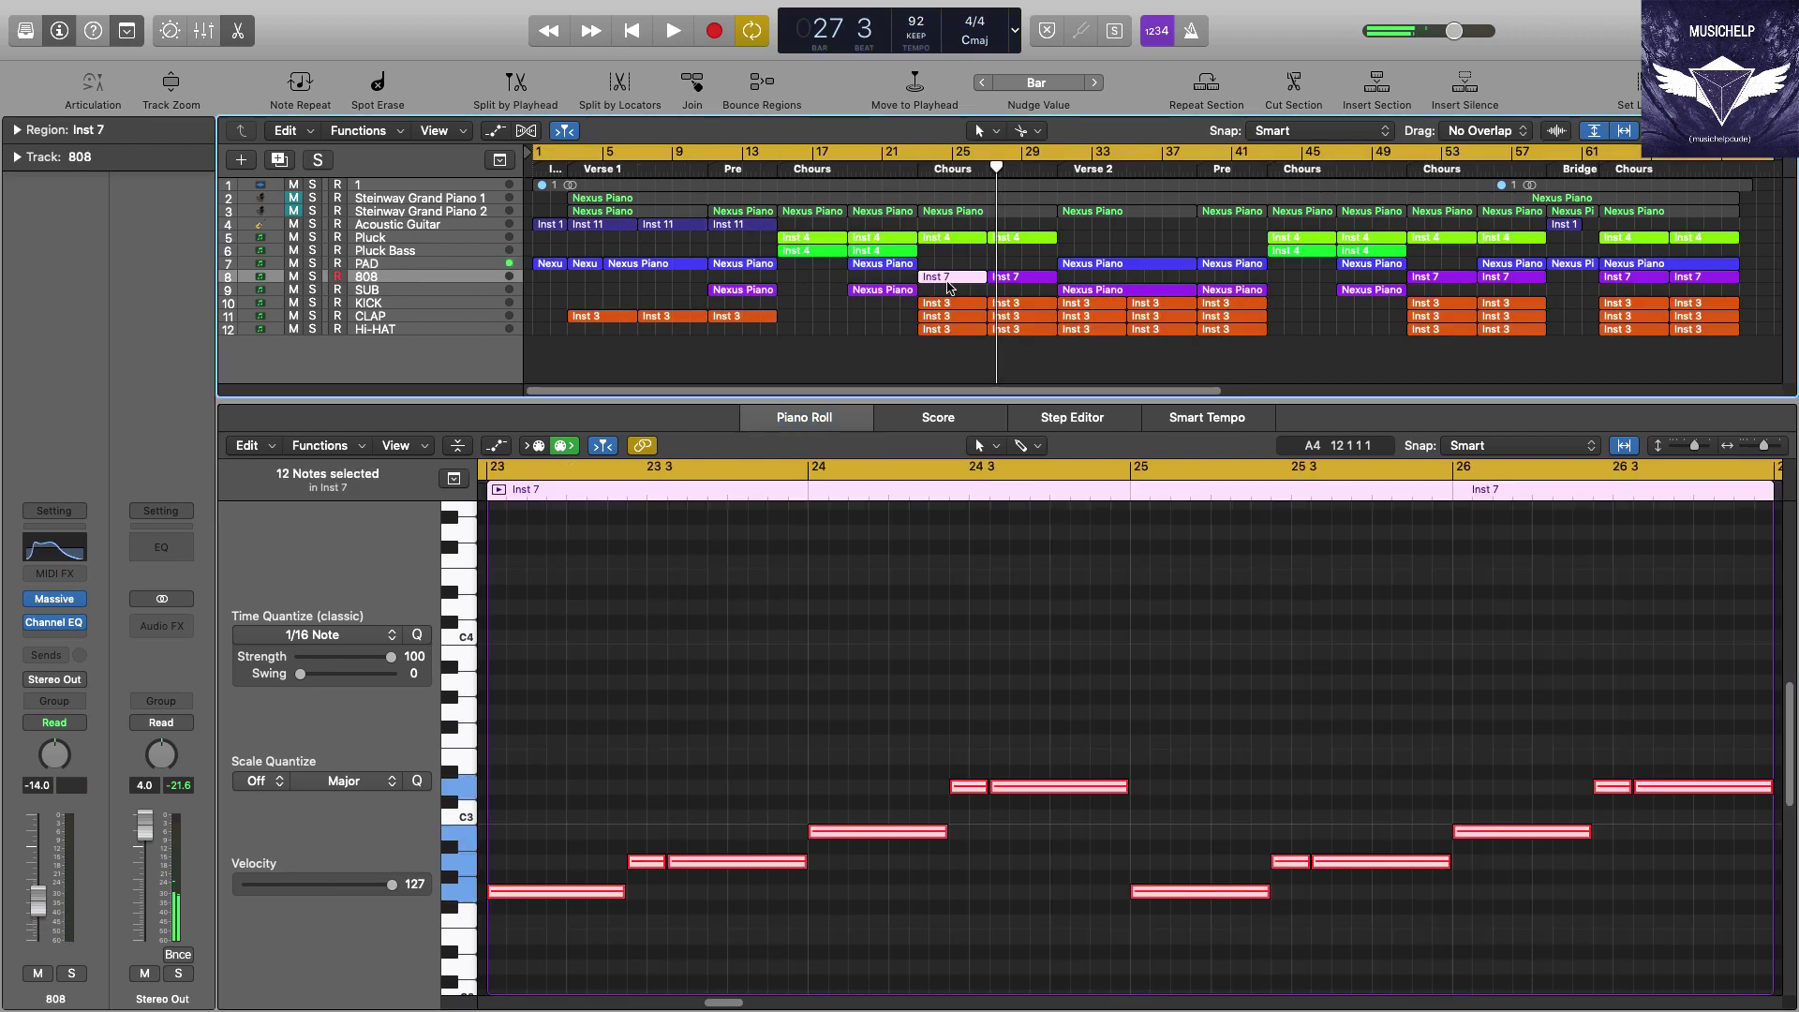
click(504, 493)
key(shift+Return)
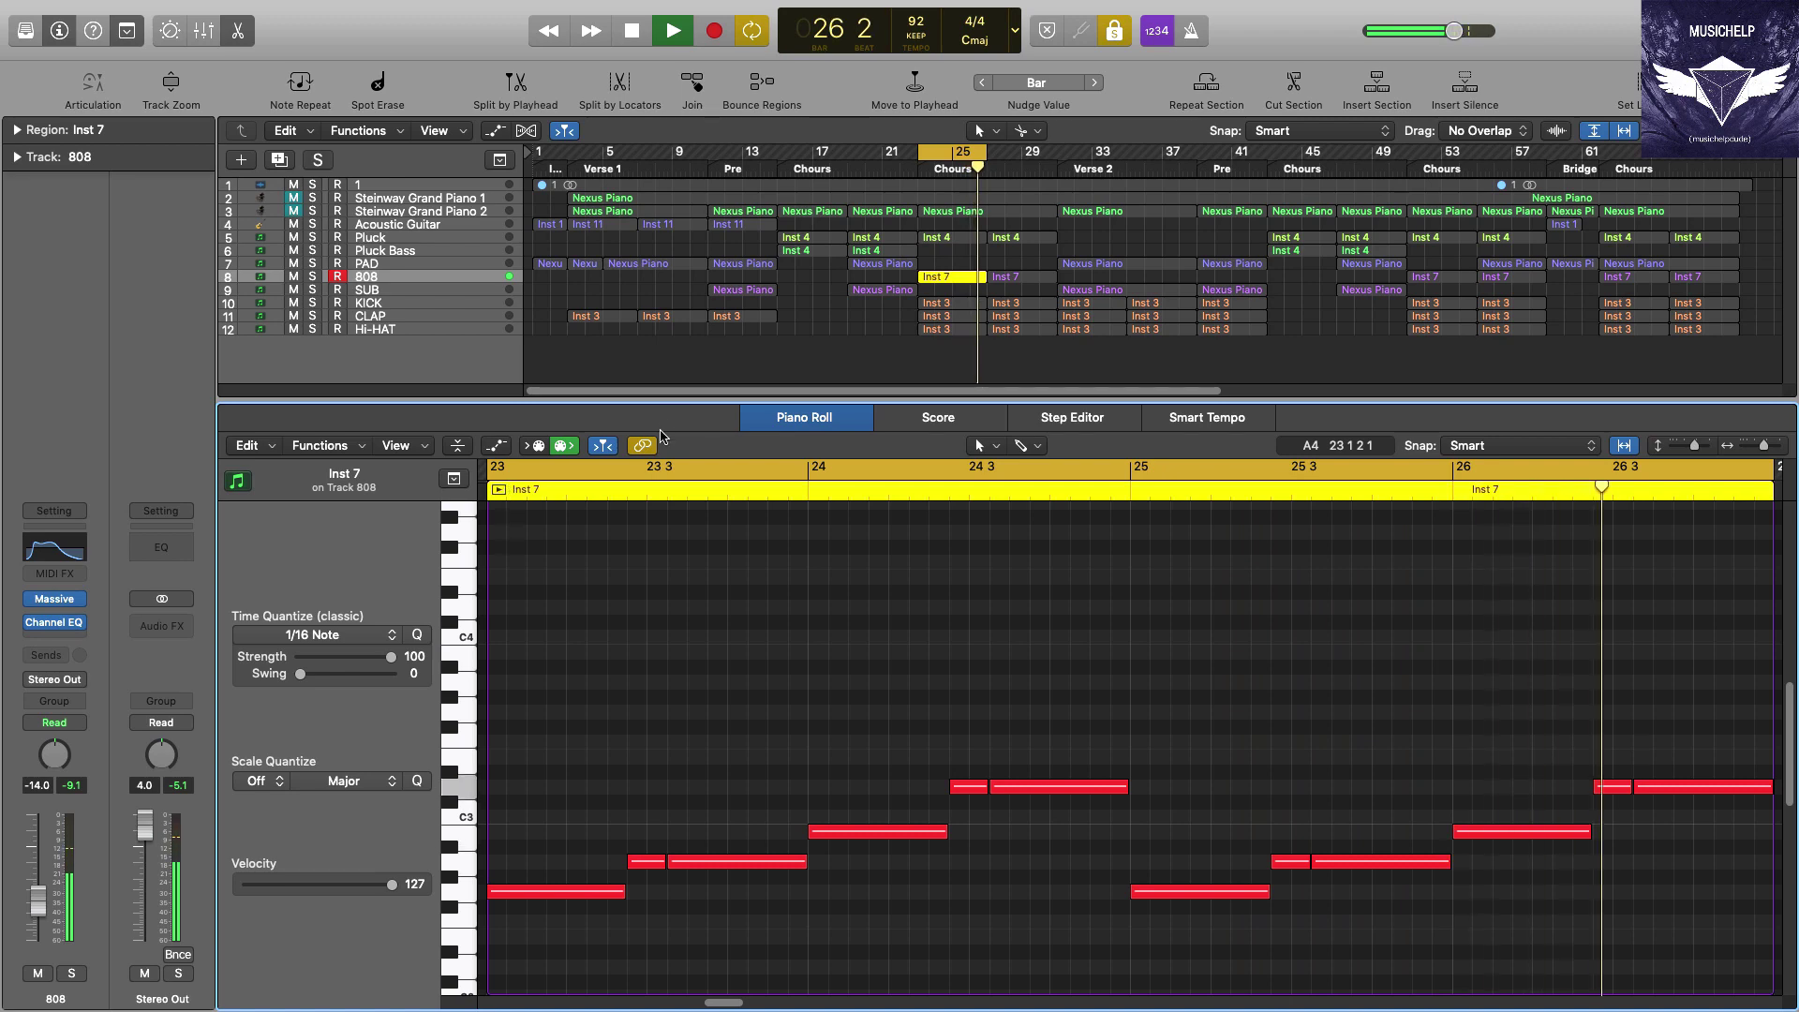
key(space)
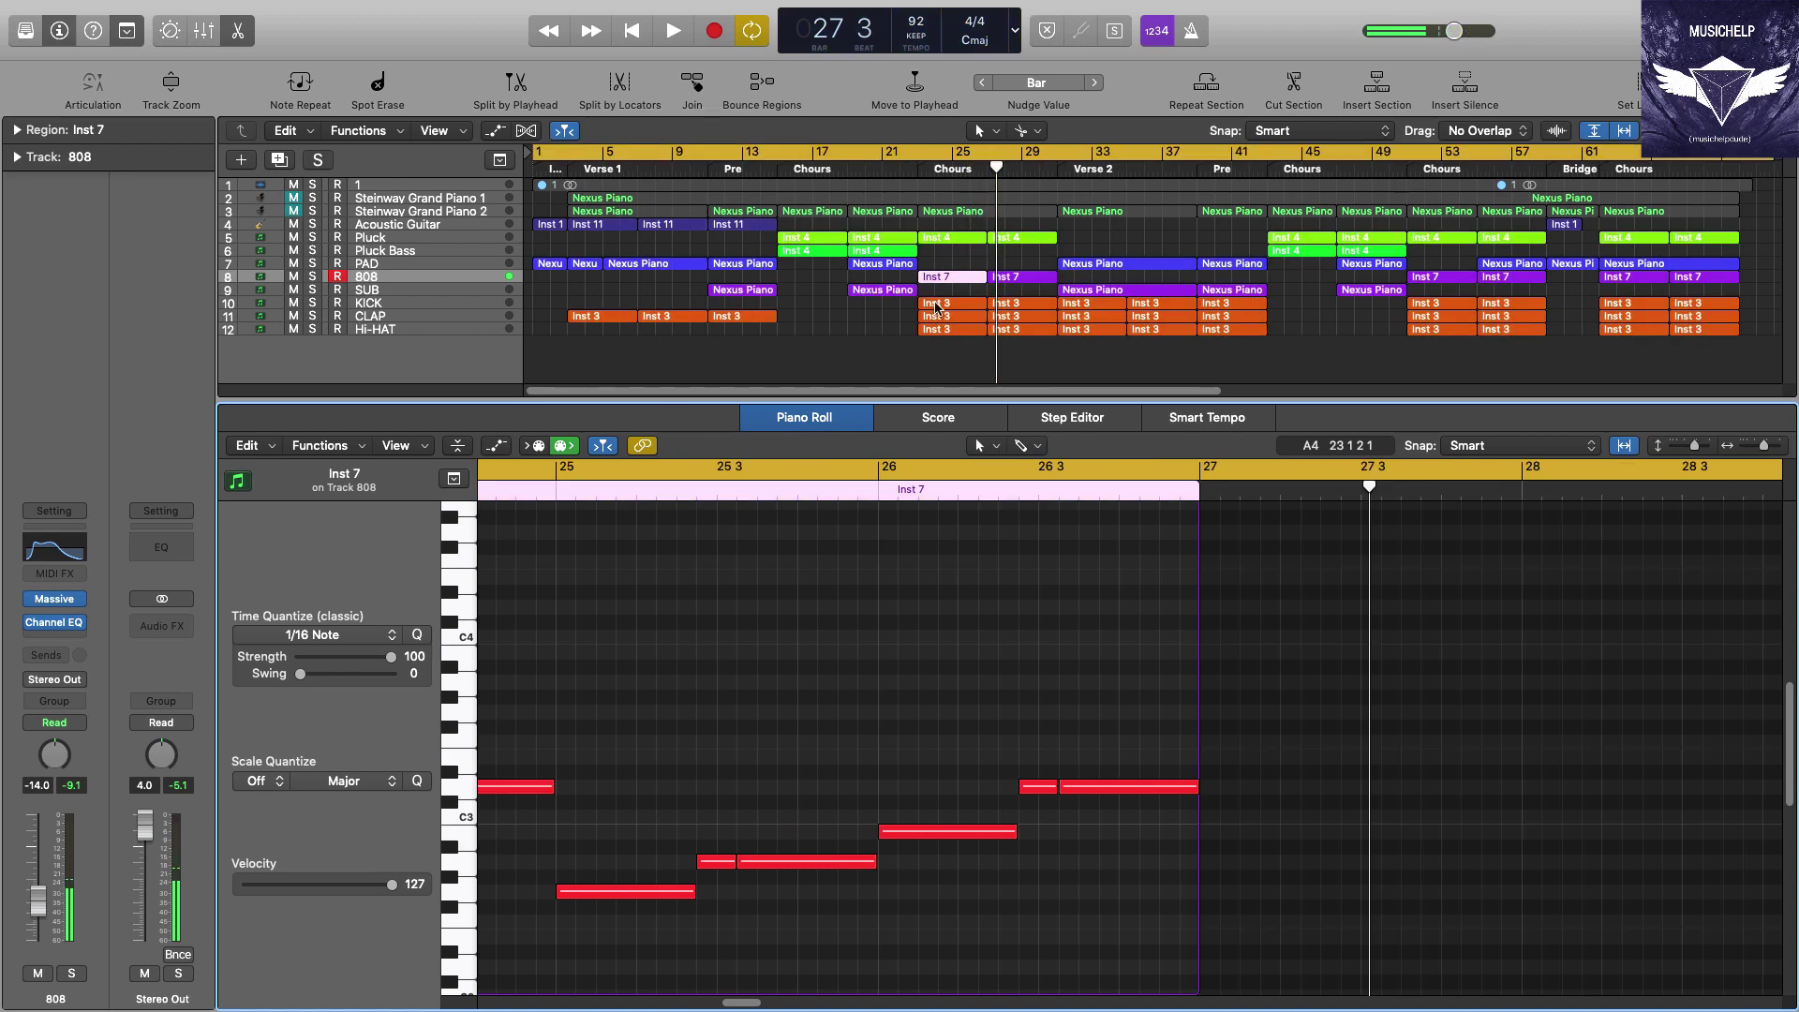
- Audition the KICK region and the CLAP region at bar 23, one after the other, with their notes in view
click(935, 306)
click(506, 493)
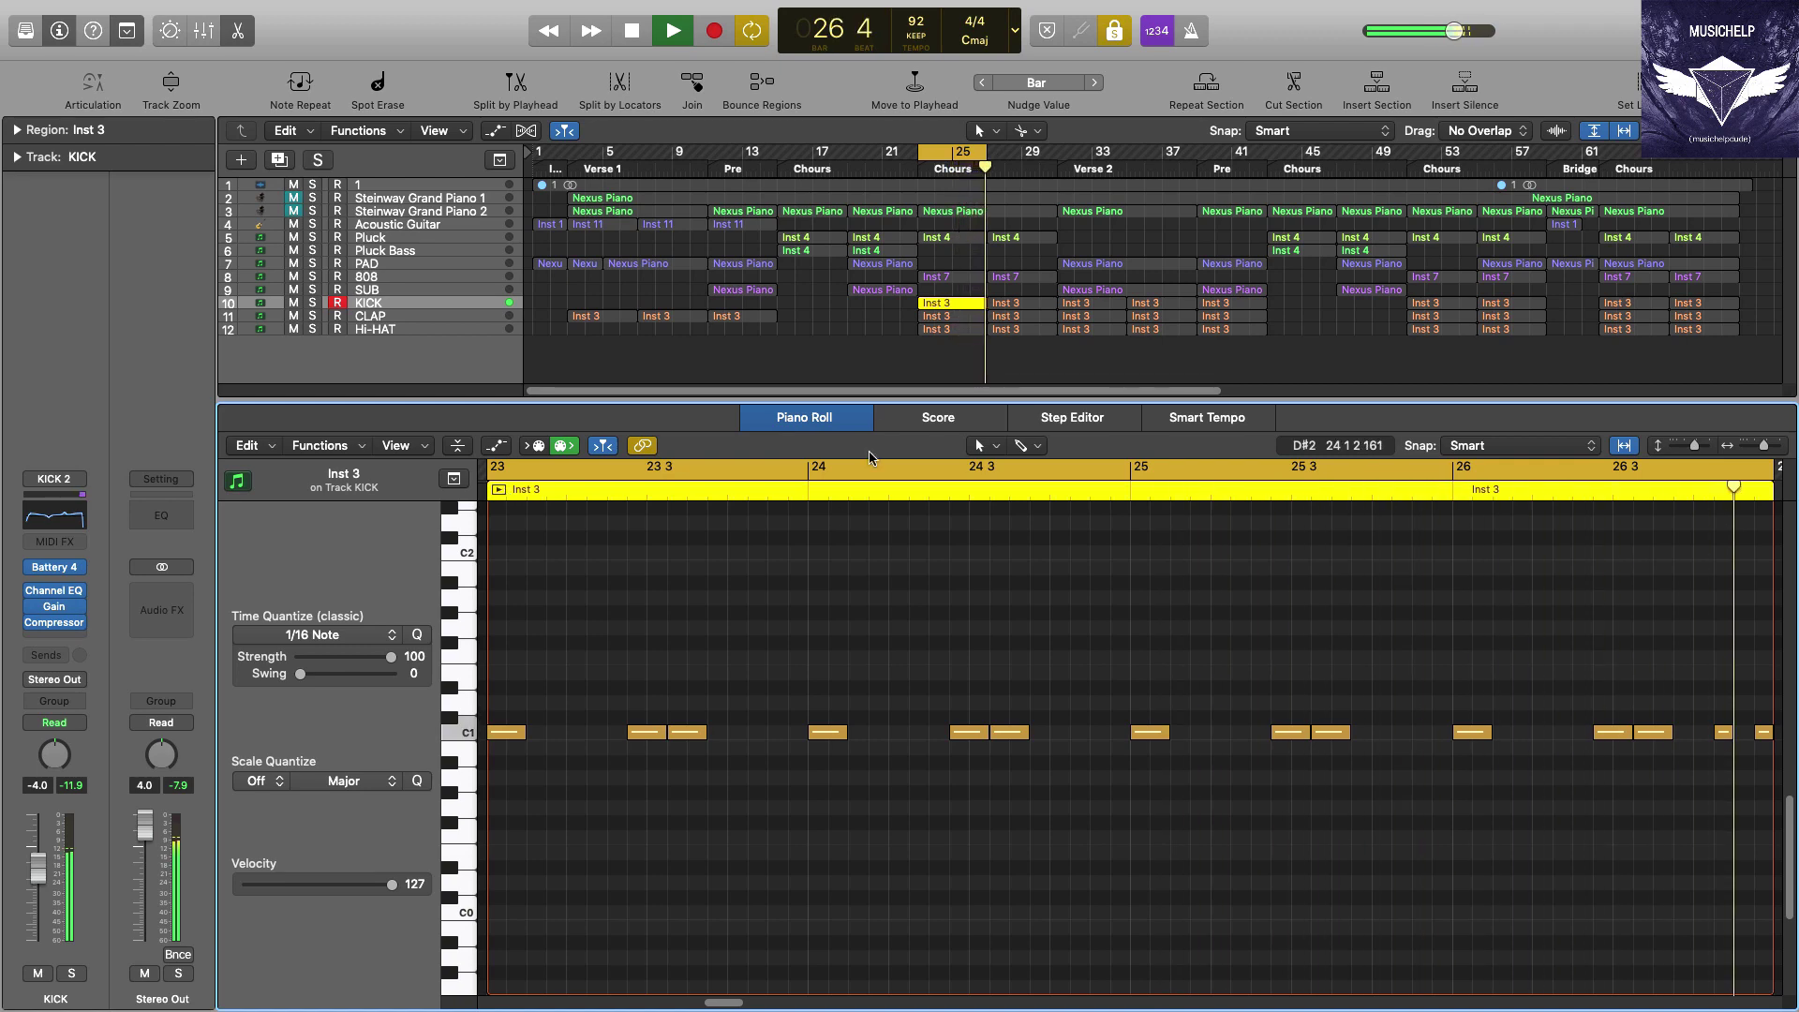
key(Down)
key(space)
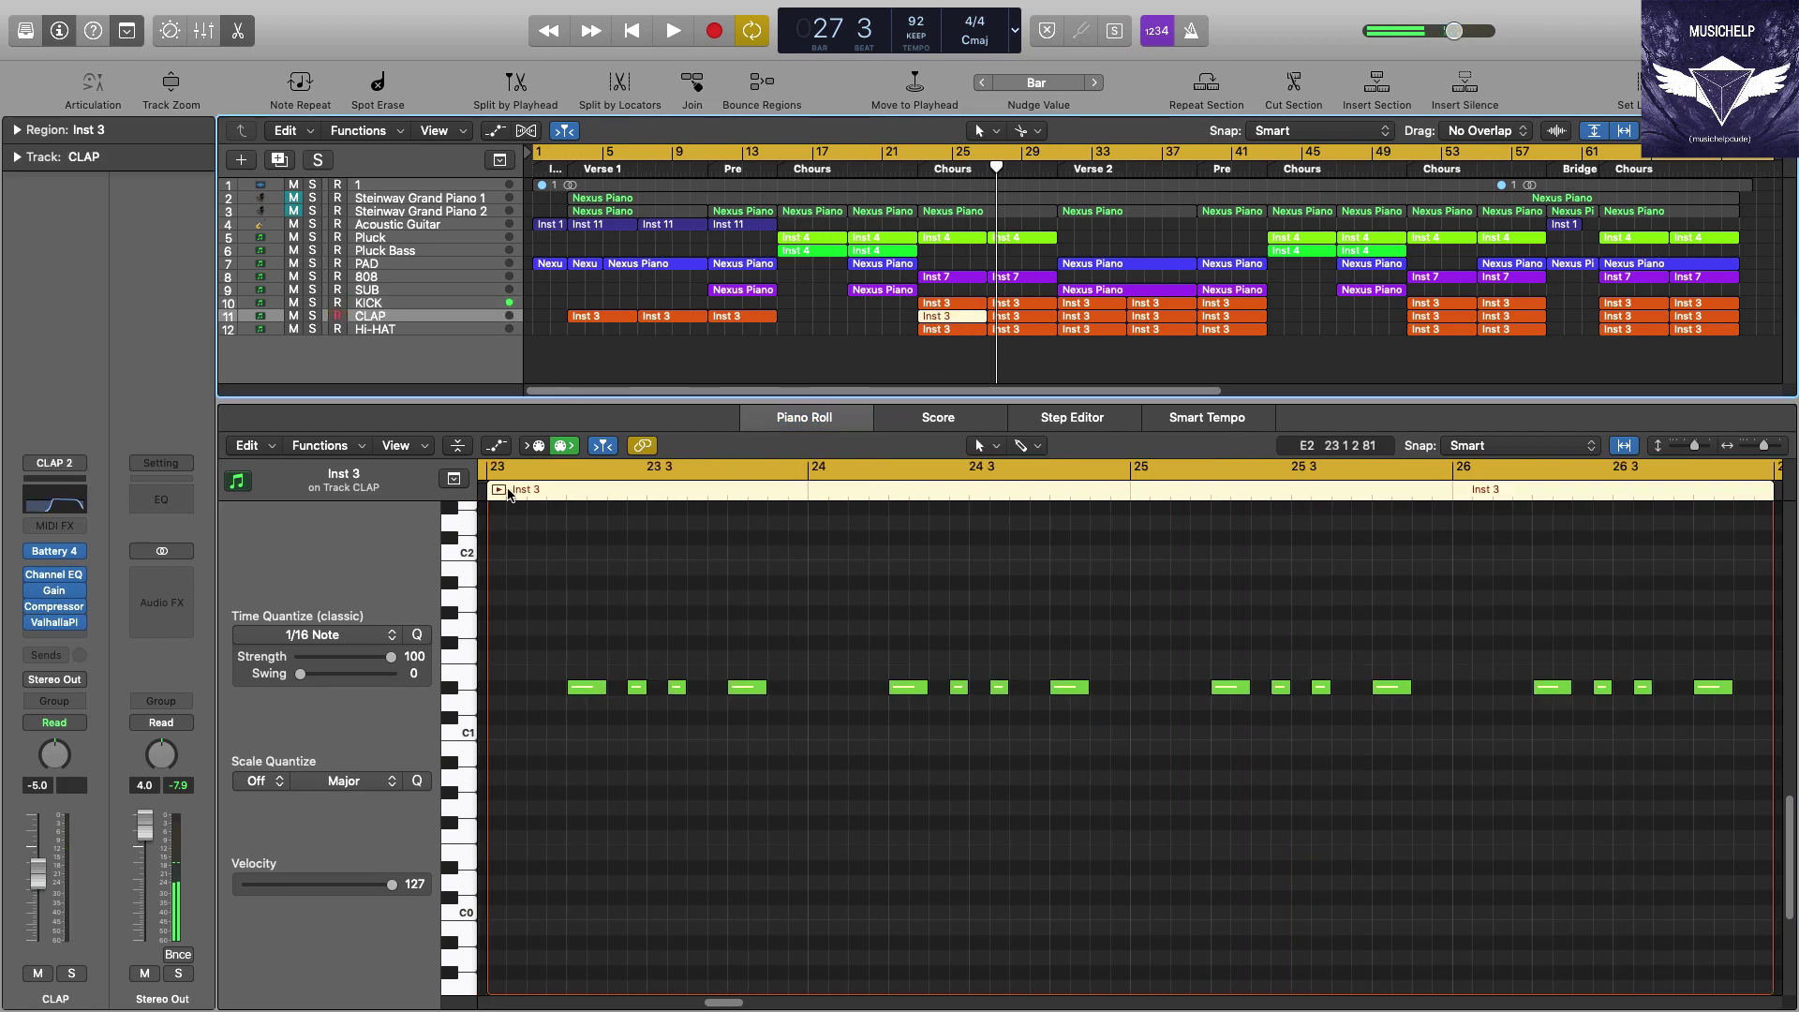
click(509, 494)
key(space)
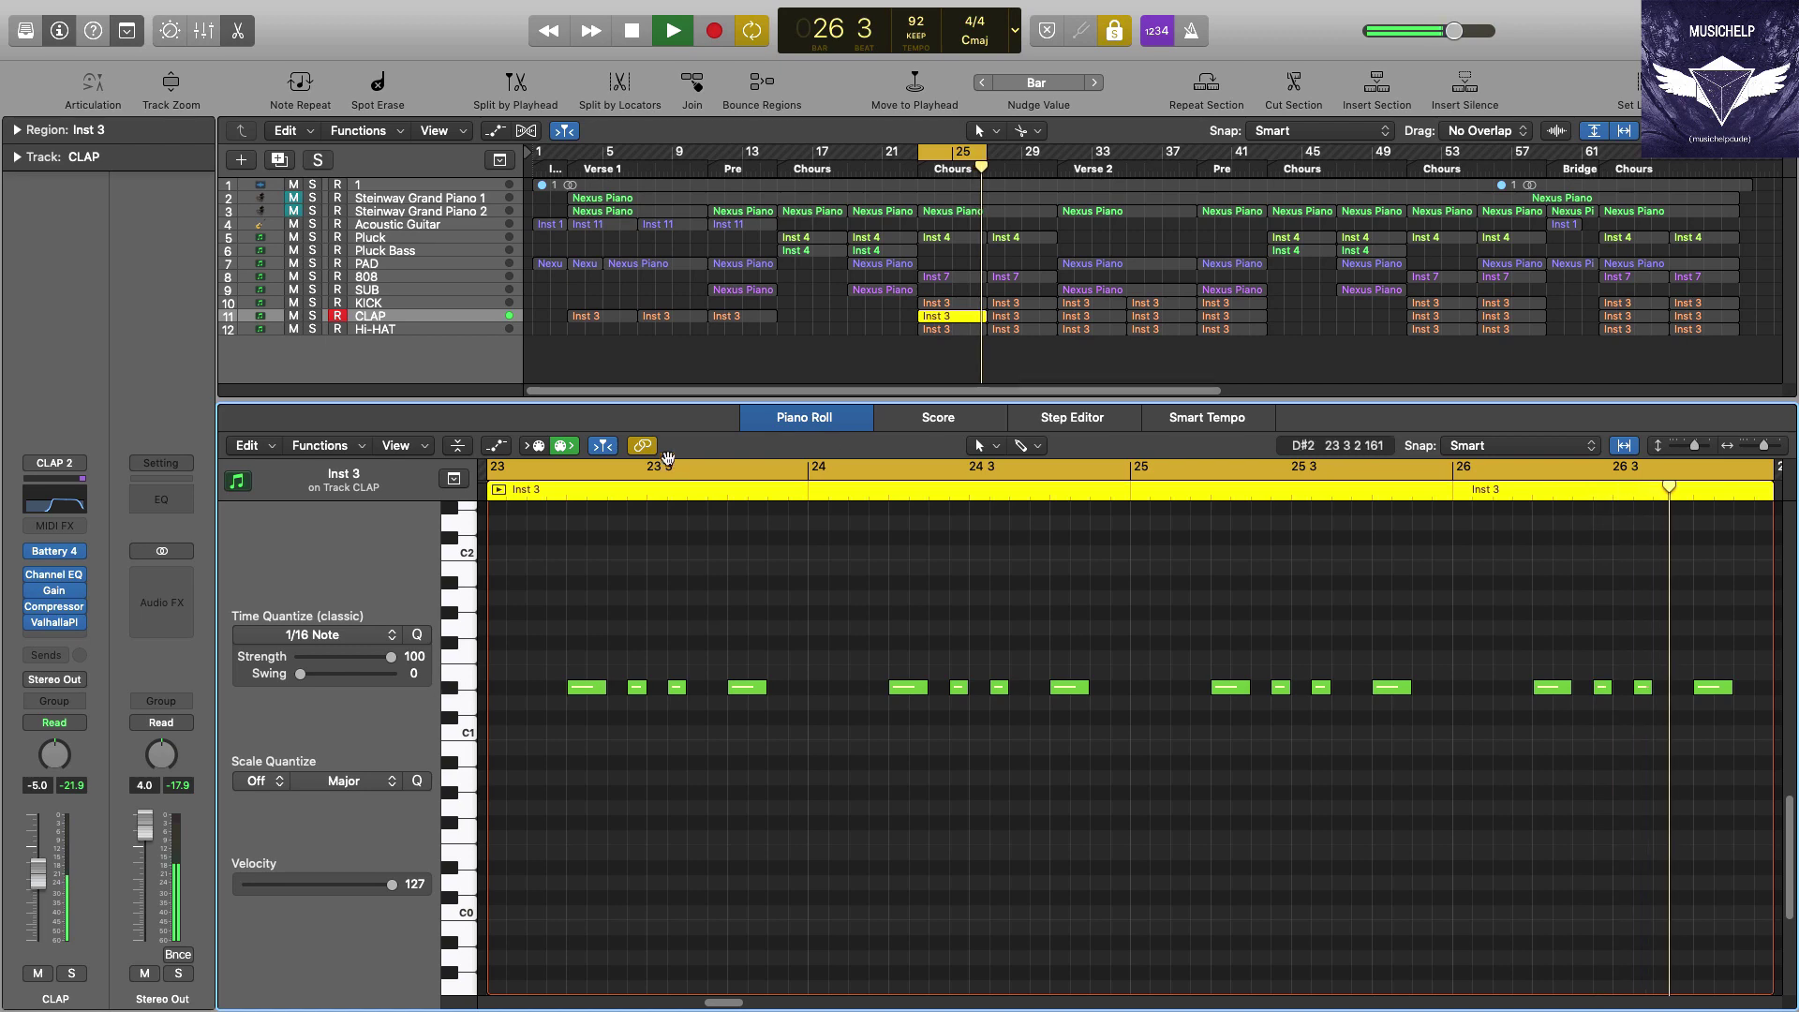
- Audition the Hi-HAT region at bar 23 on its own with its notes in view, and stop playback
click(965, 330)
key(space)
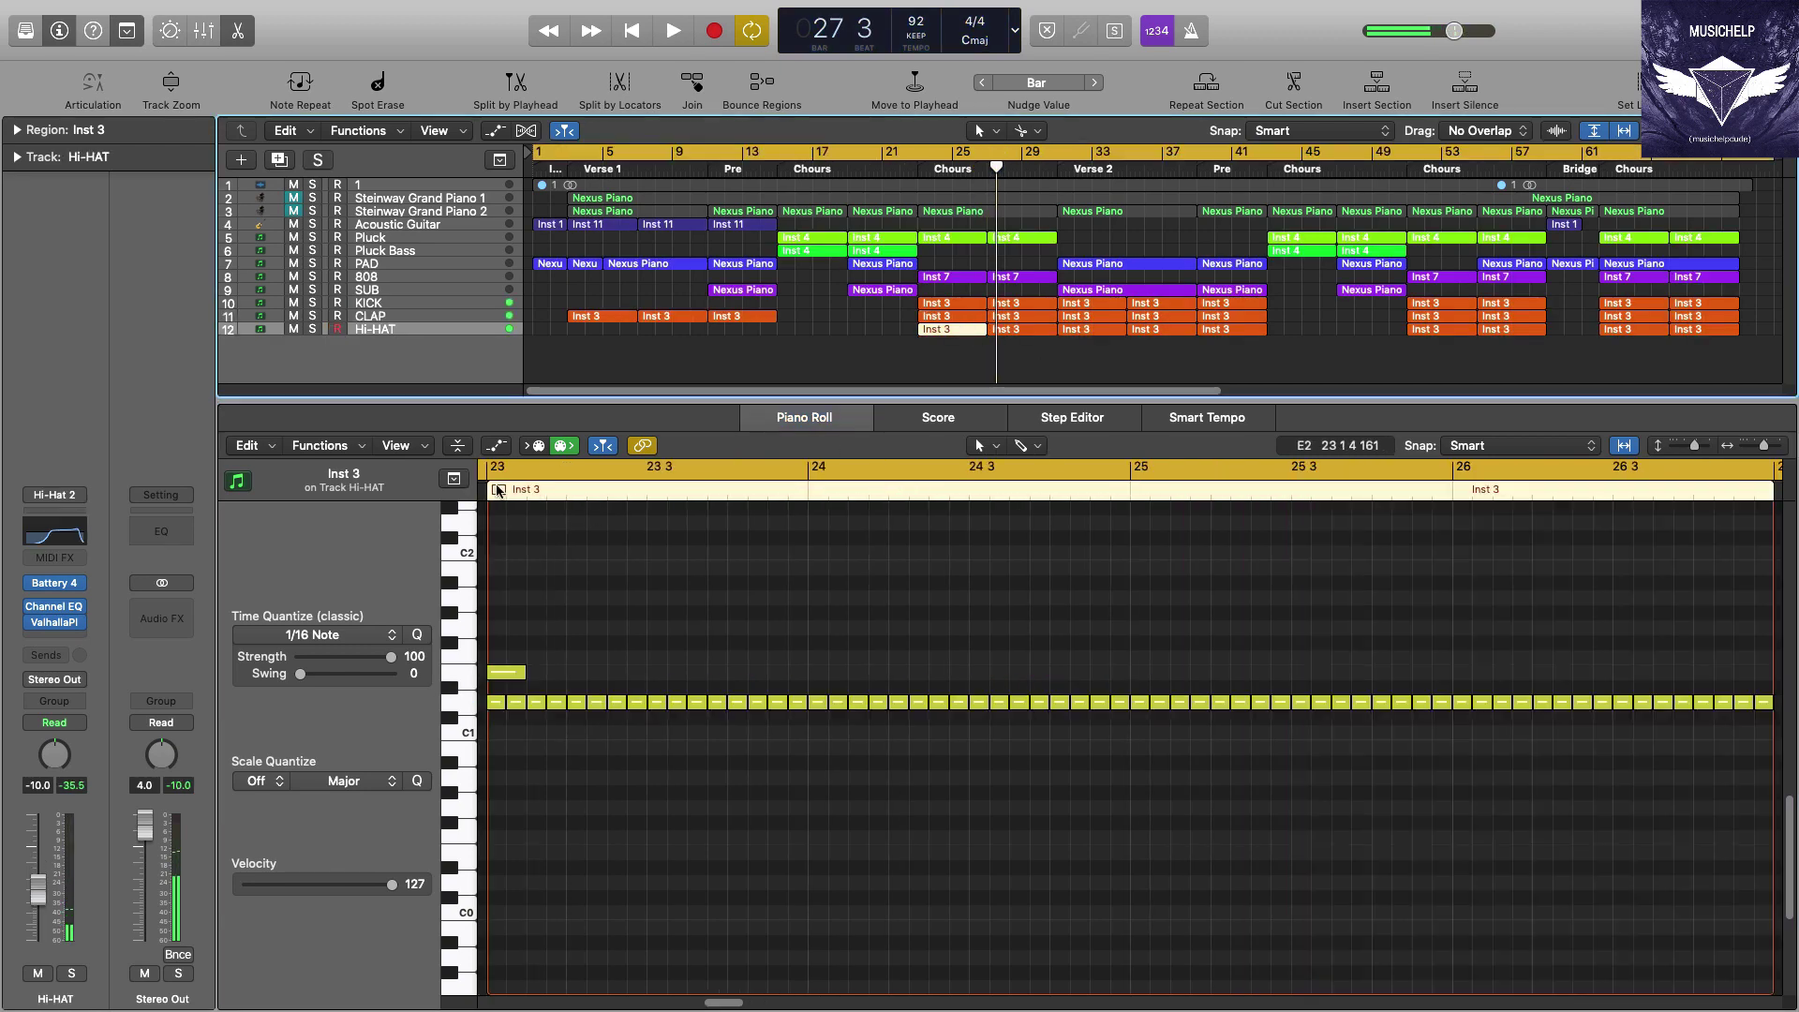
key(ctrl+s)
key(space)
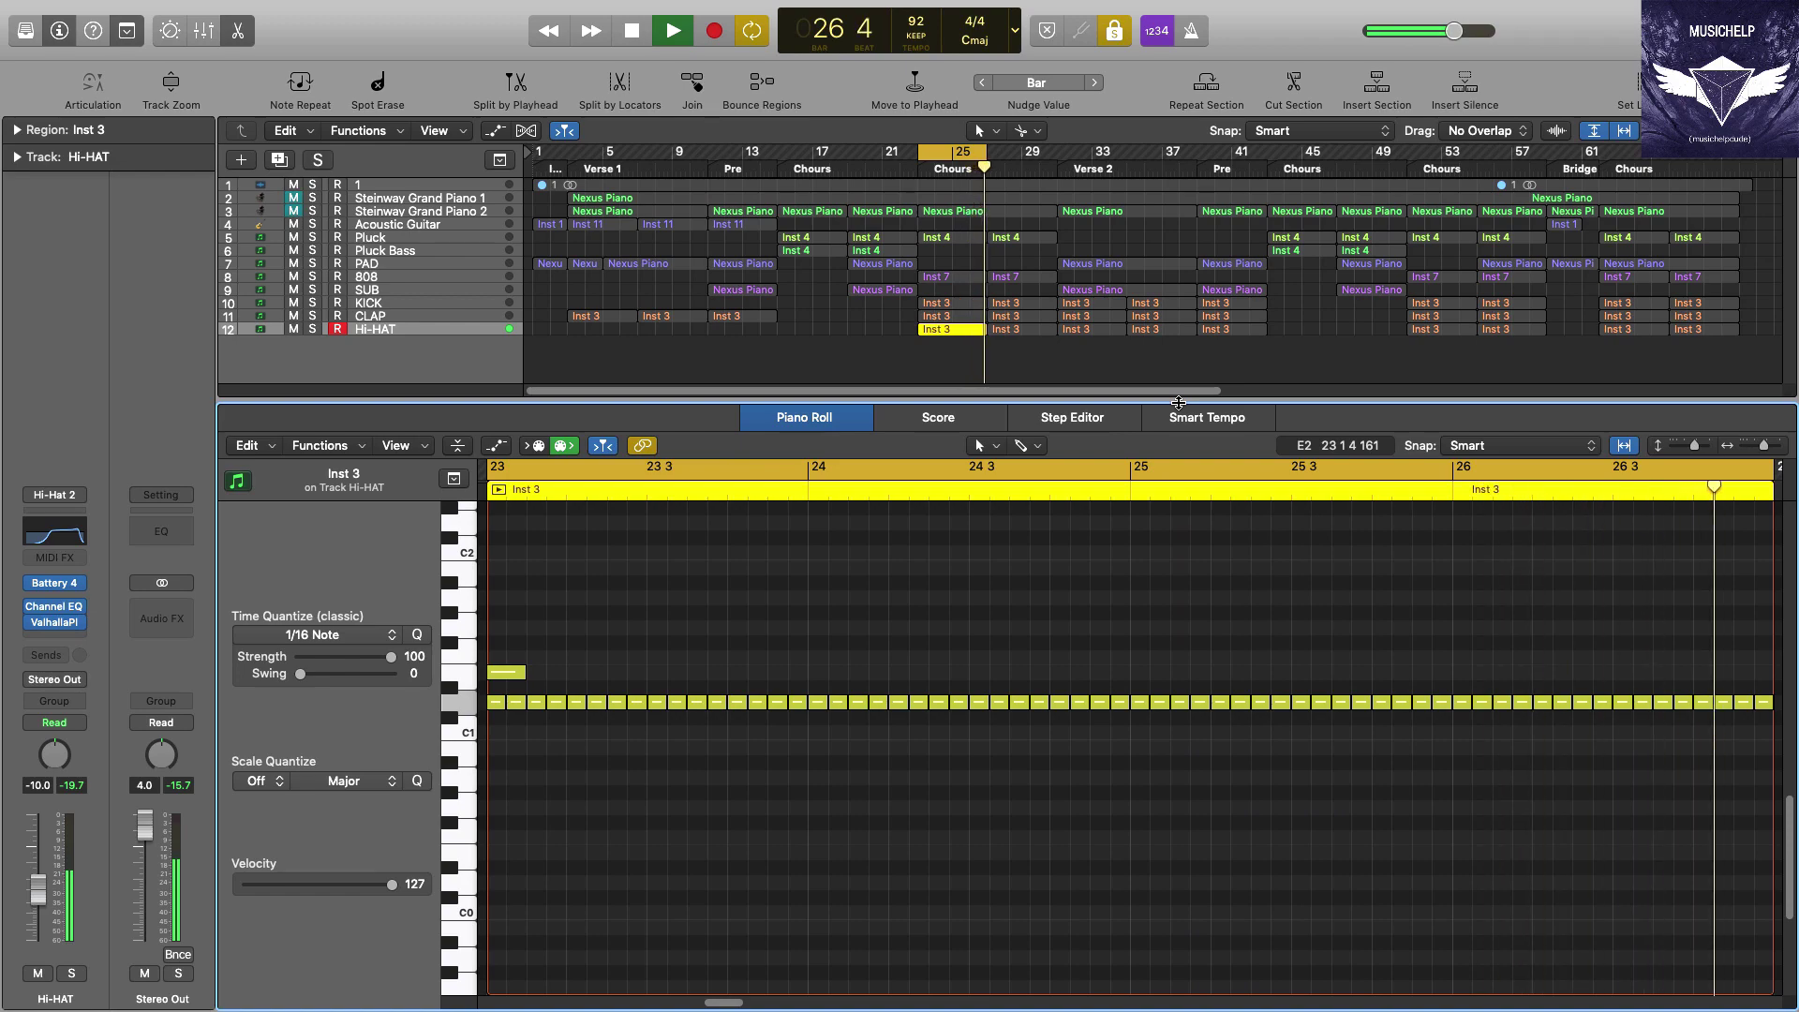
key(ctrl+s)
key(space)
- Hide the Piano Roll and inspector, and play the song from the start with the Steinway Grand Piano 1 track unmuted
key(e)
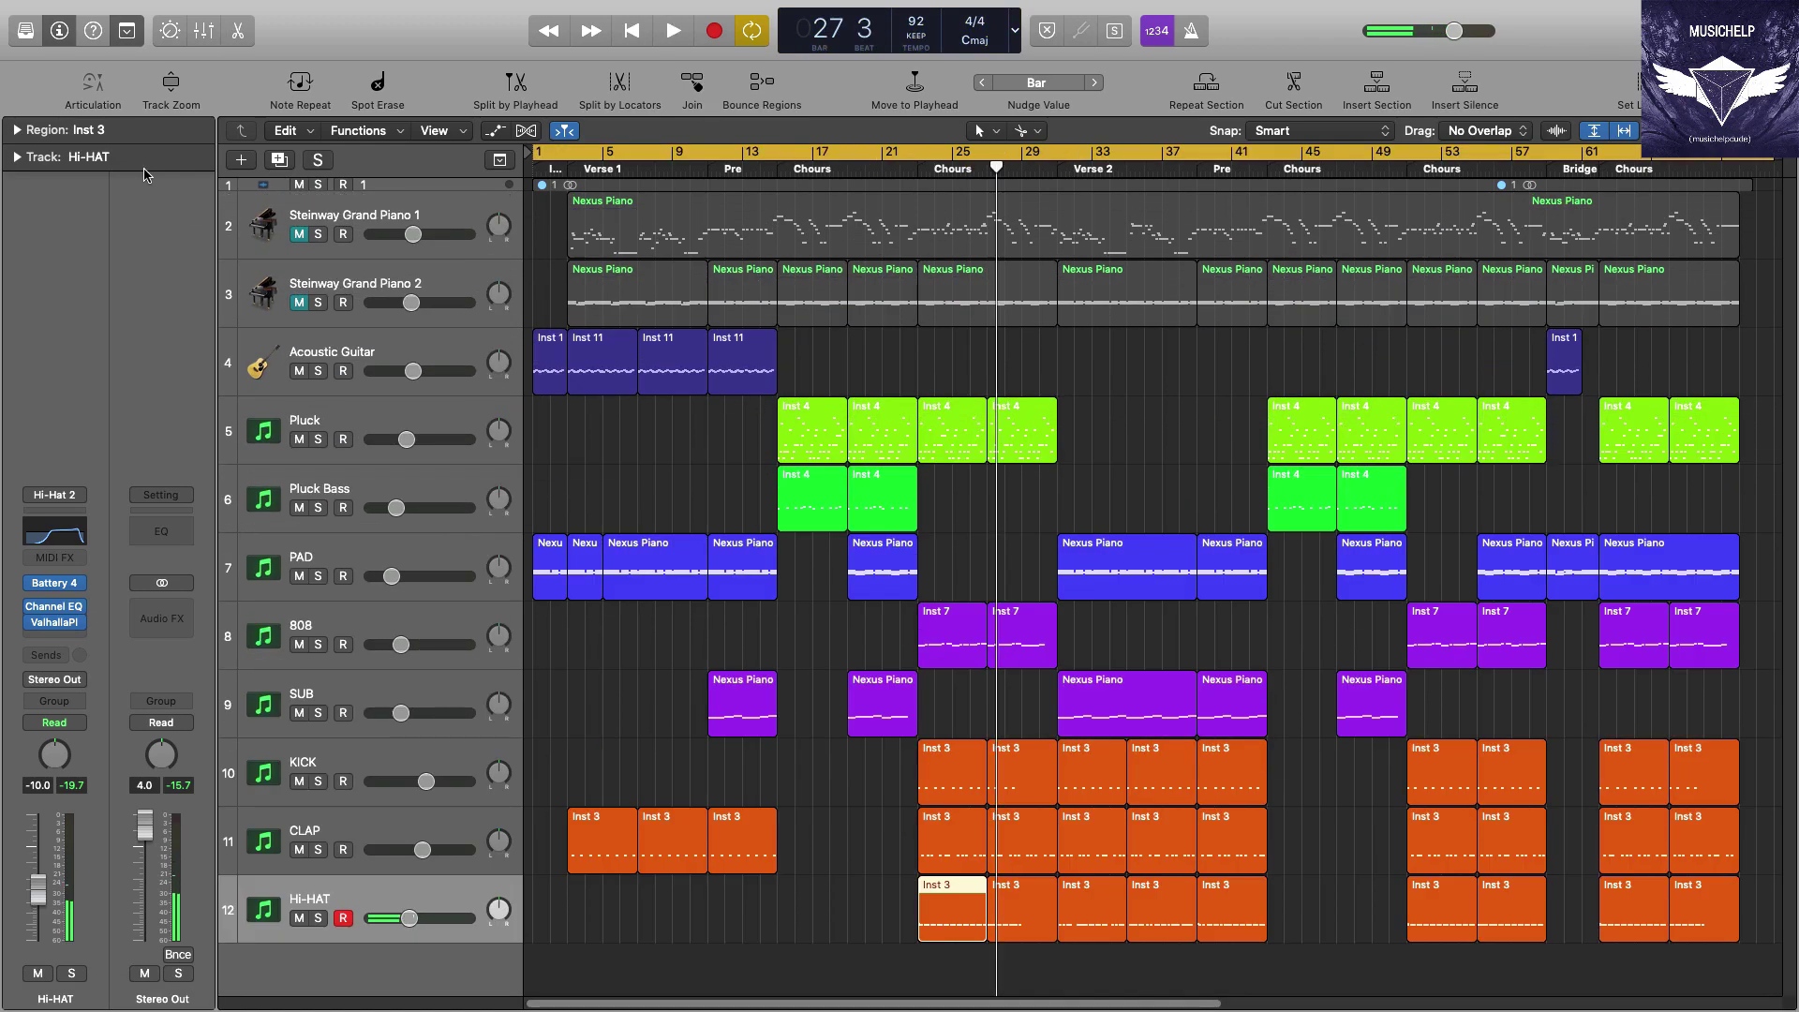
click(60, 34)
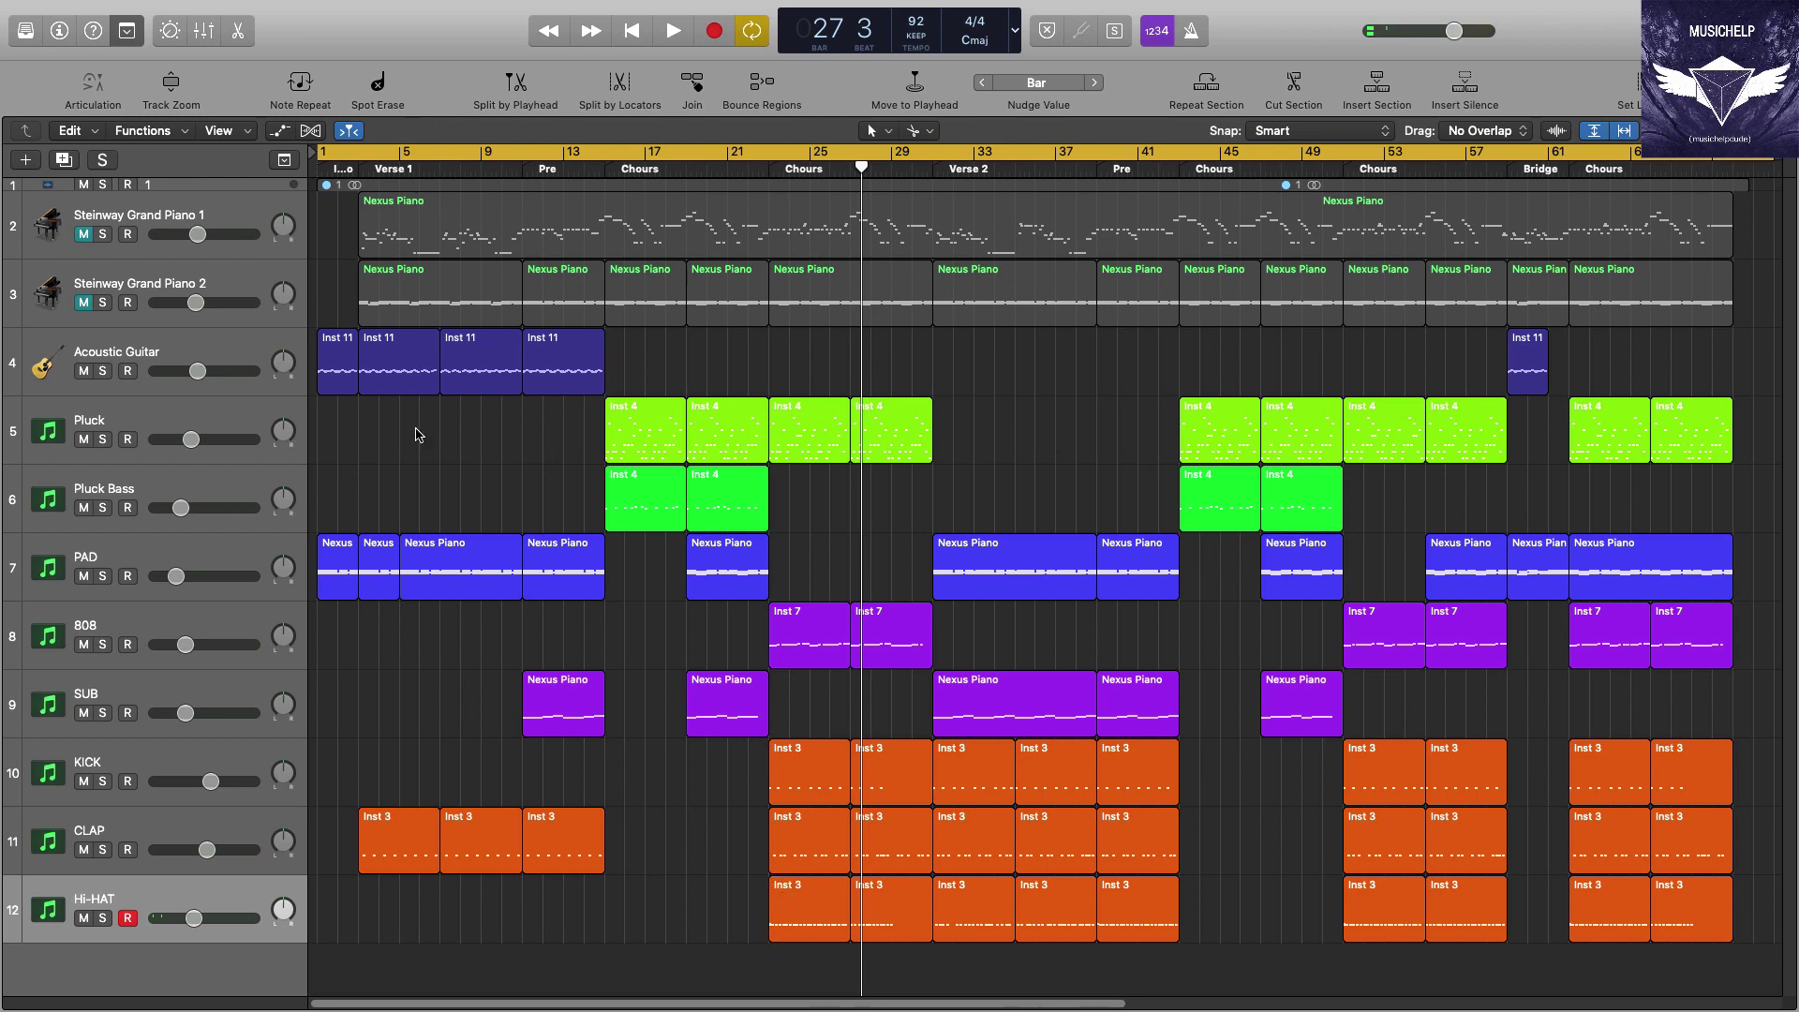
key(Return)
key(space)
click(360, 235)
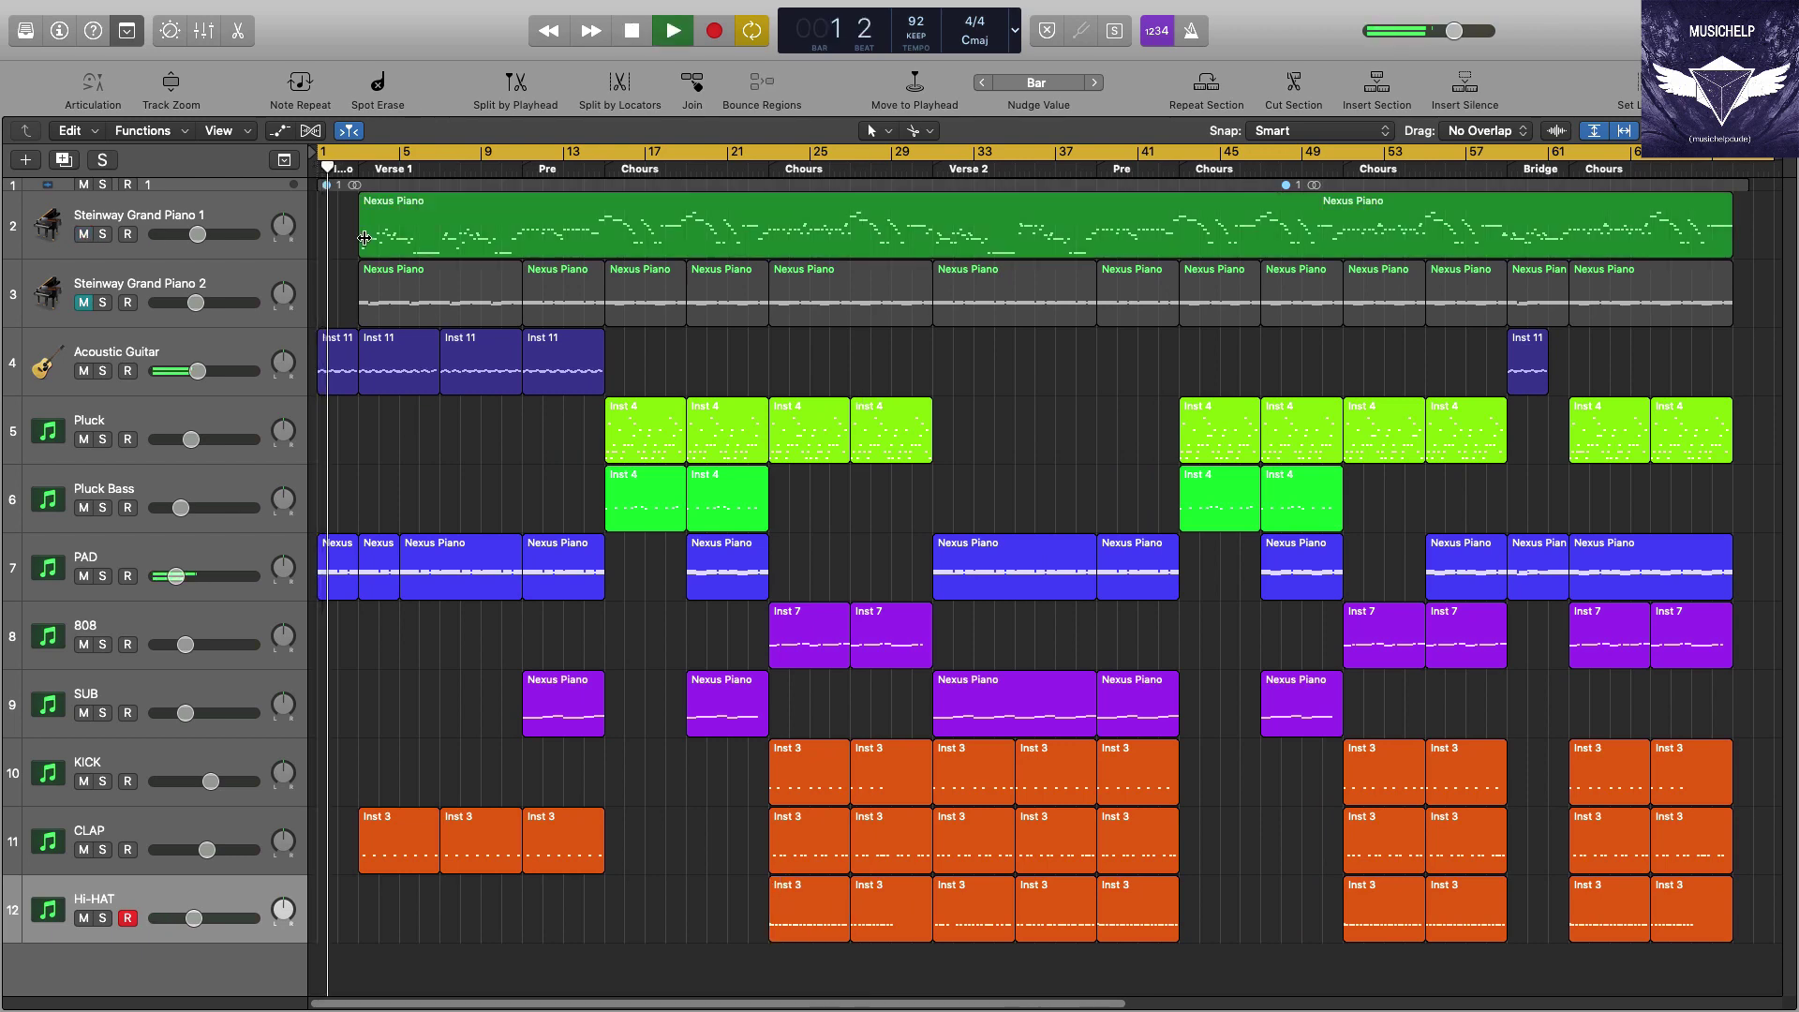
- Check the channel strips in the mixer during playback and set Steinway Grand Piano 1's volume to -7.0 dB
click(58, 32)
click(58, 32)
key(x)
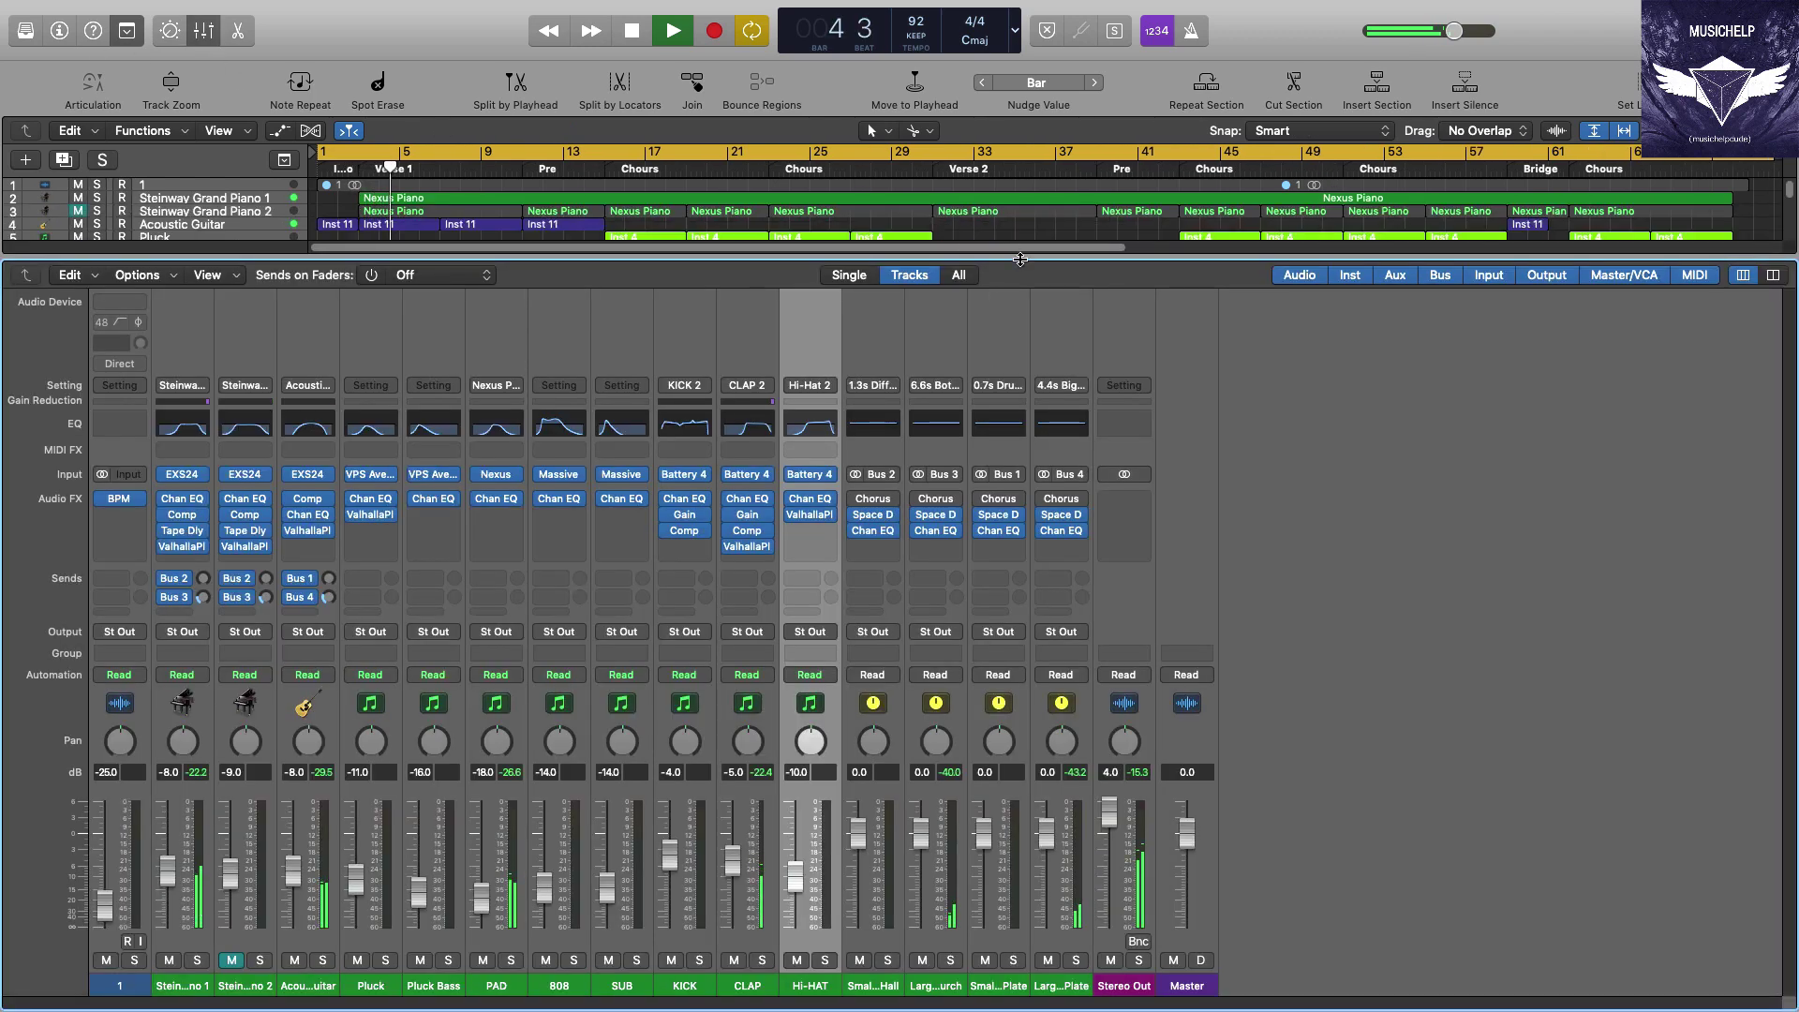
drag(1019, 260, 968, 975)
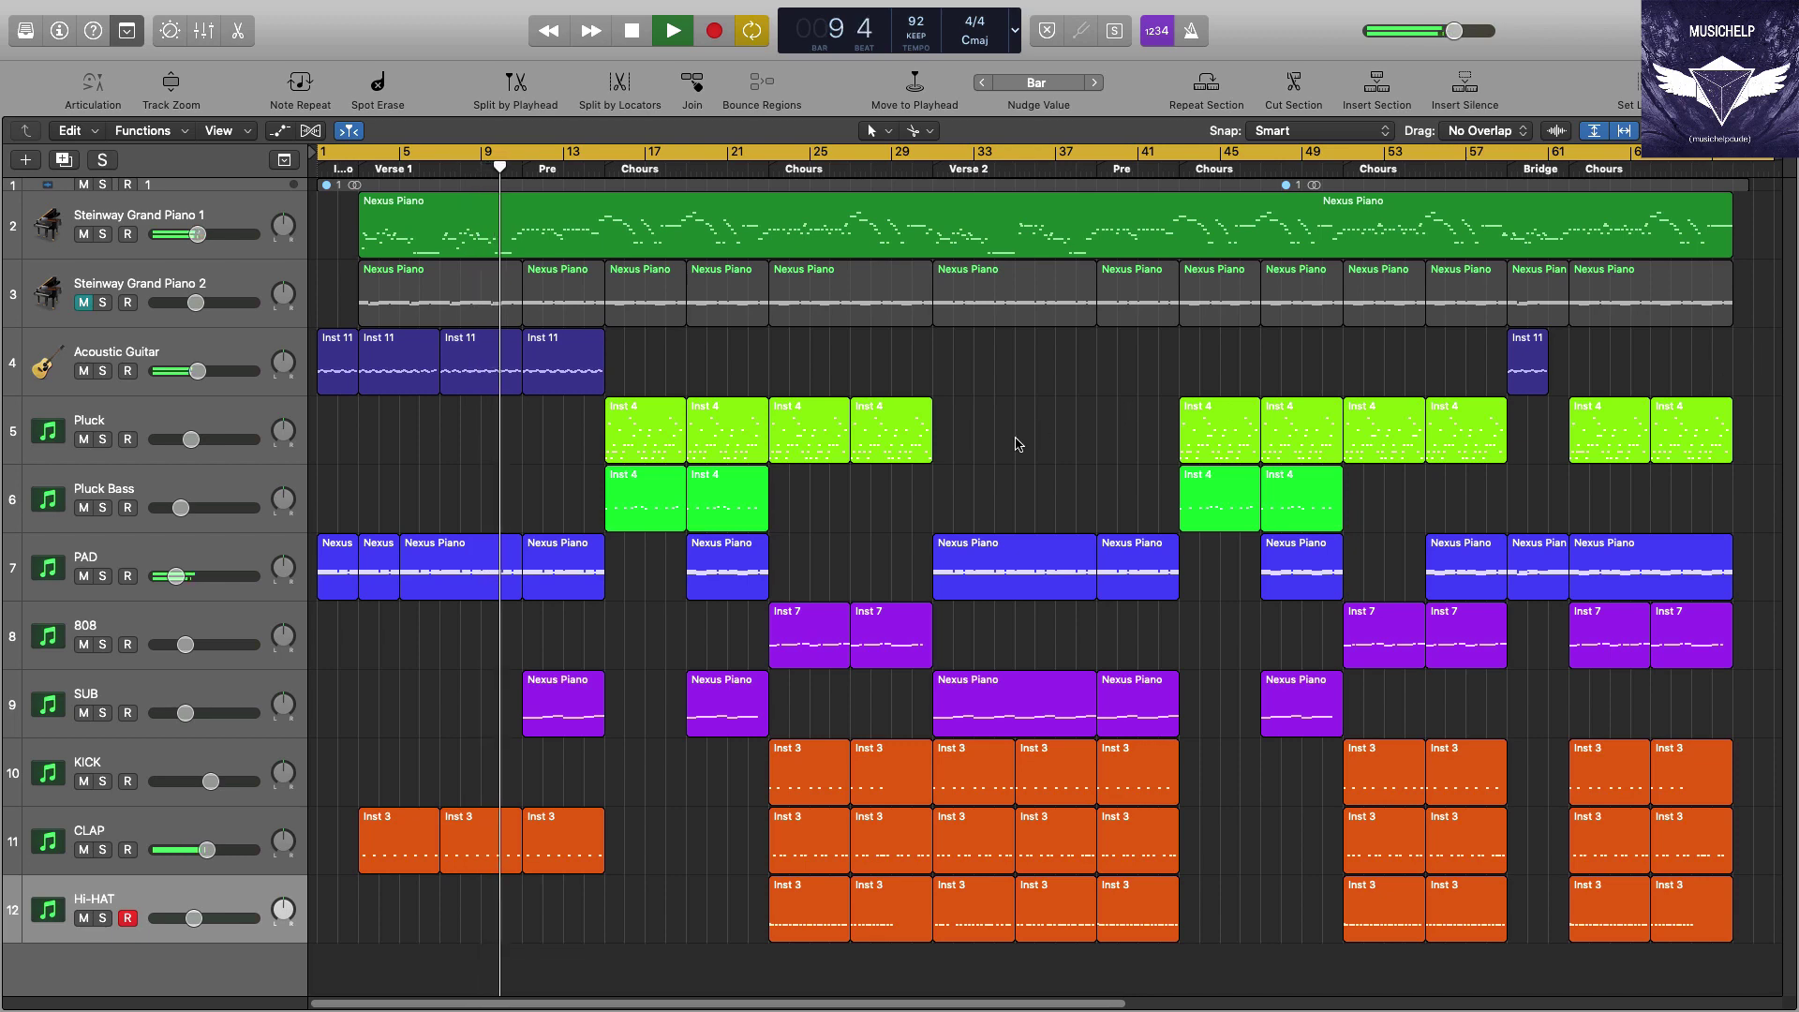
key(x)
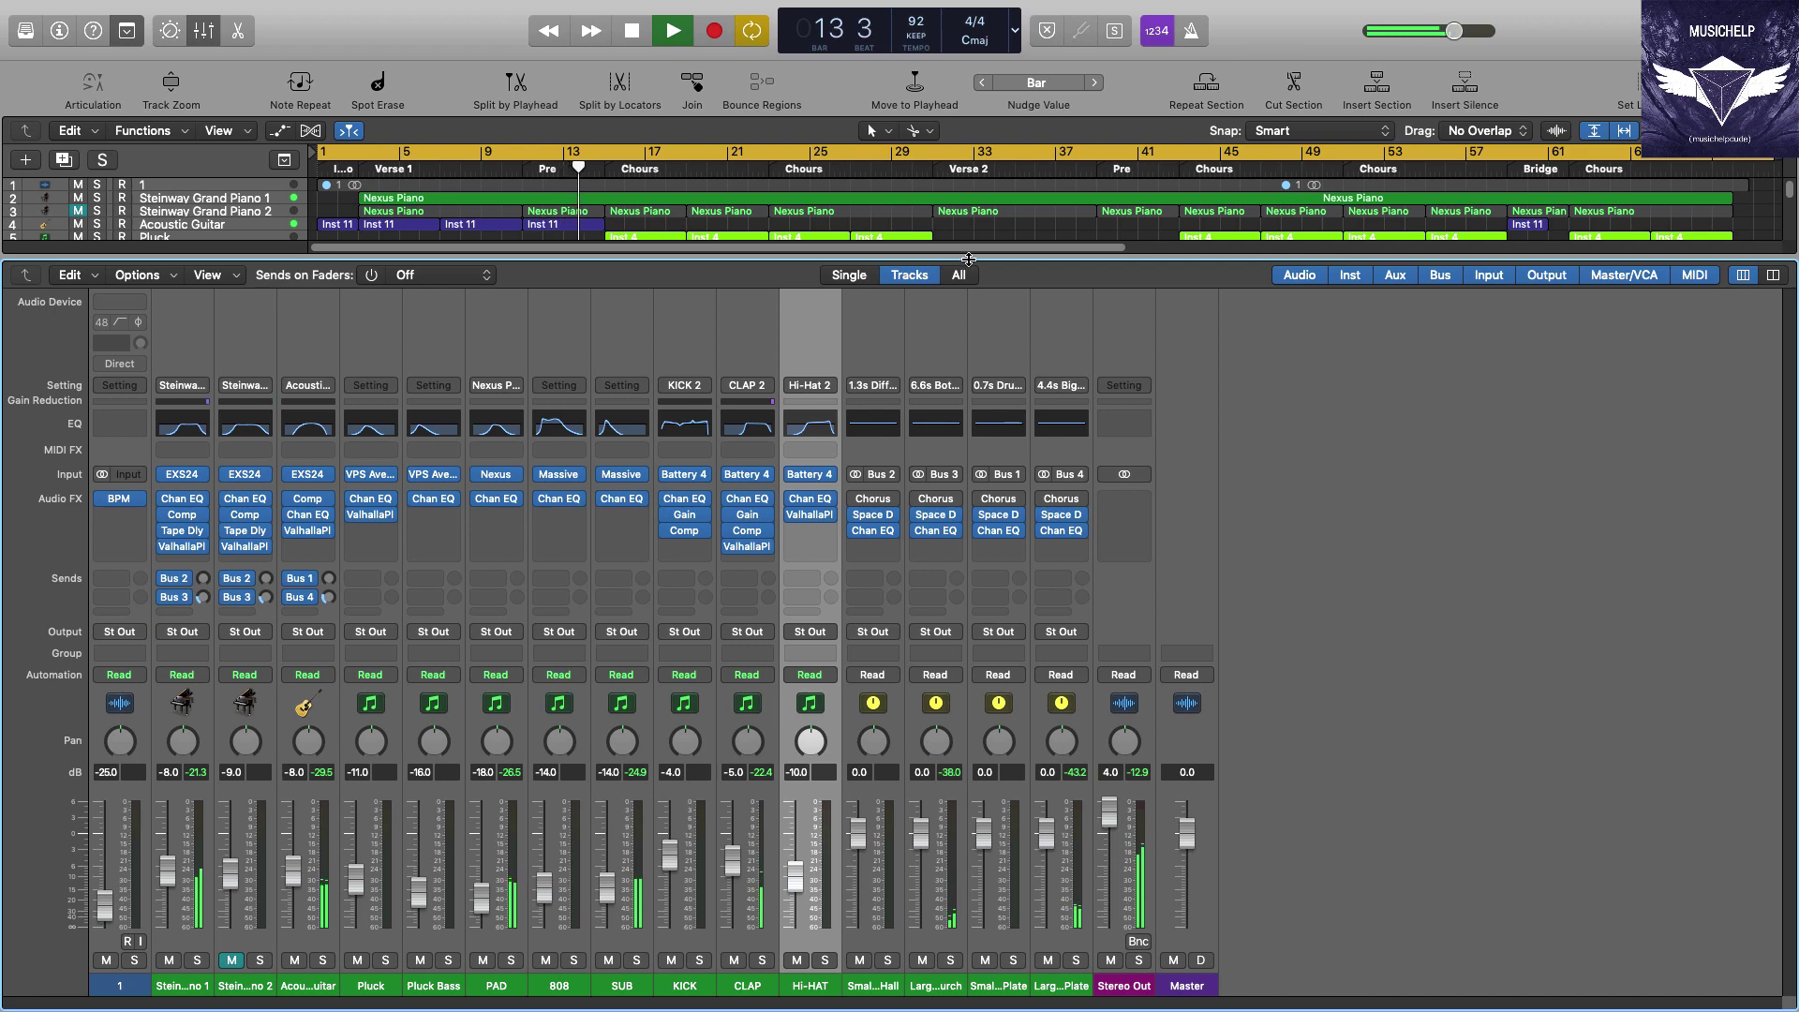
key(x)
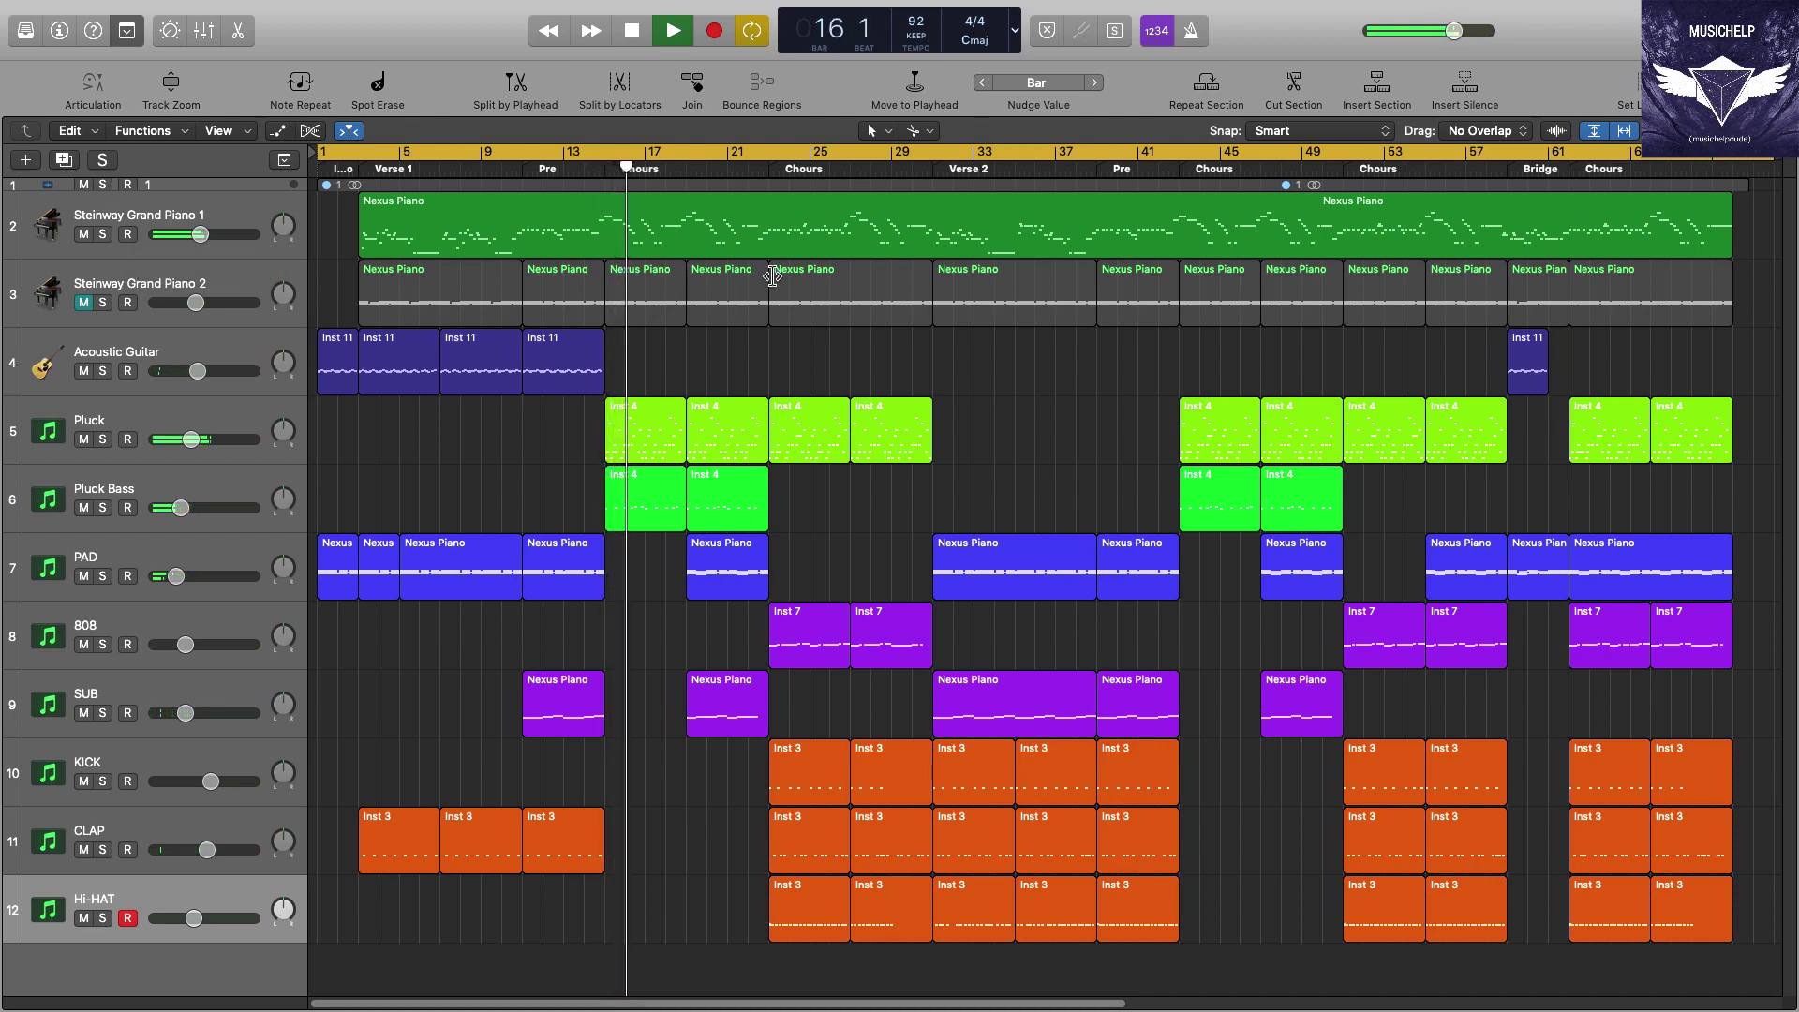
- View the Steinway Grand Piano 1 melody notes in the Piano Roll, and restore the full arrangement view
double_click(745, 239)
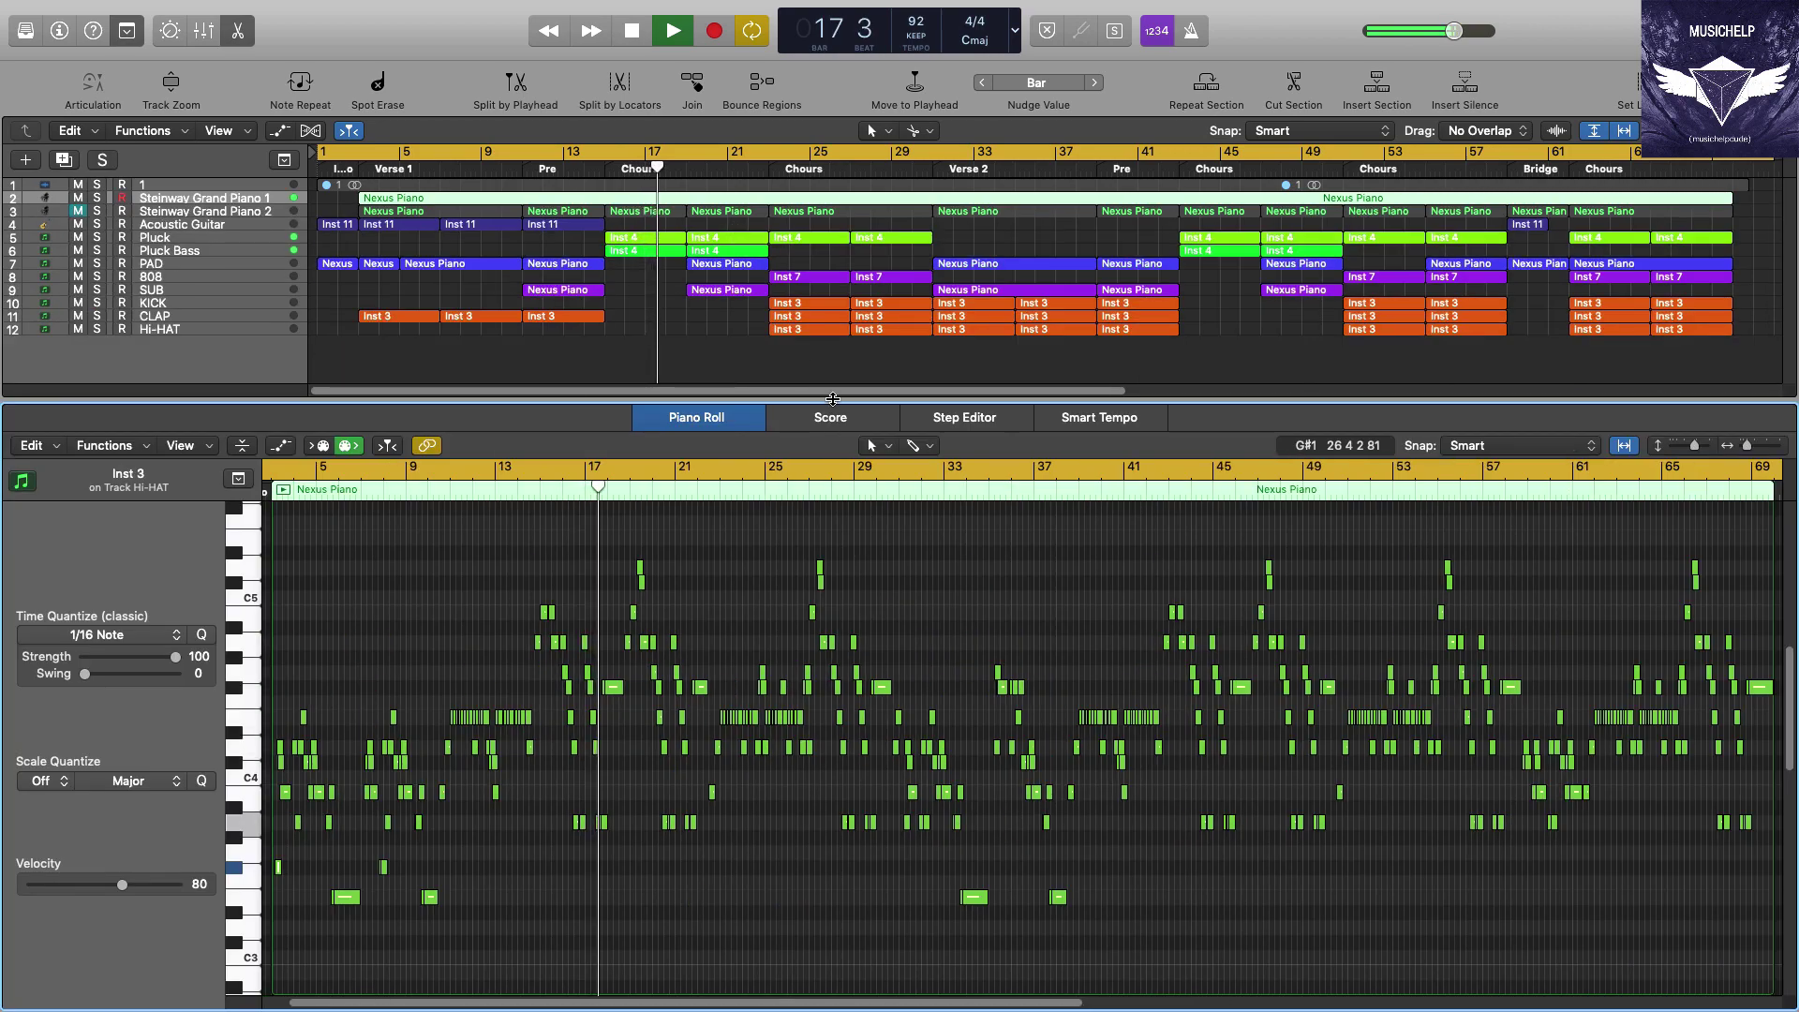
drag(833, 398, 831, 1004)
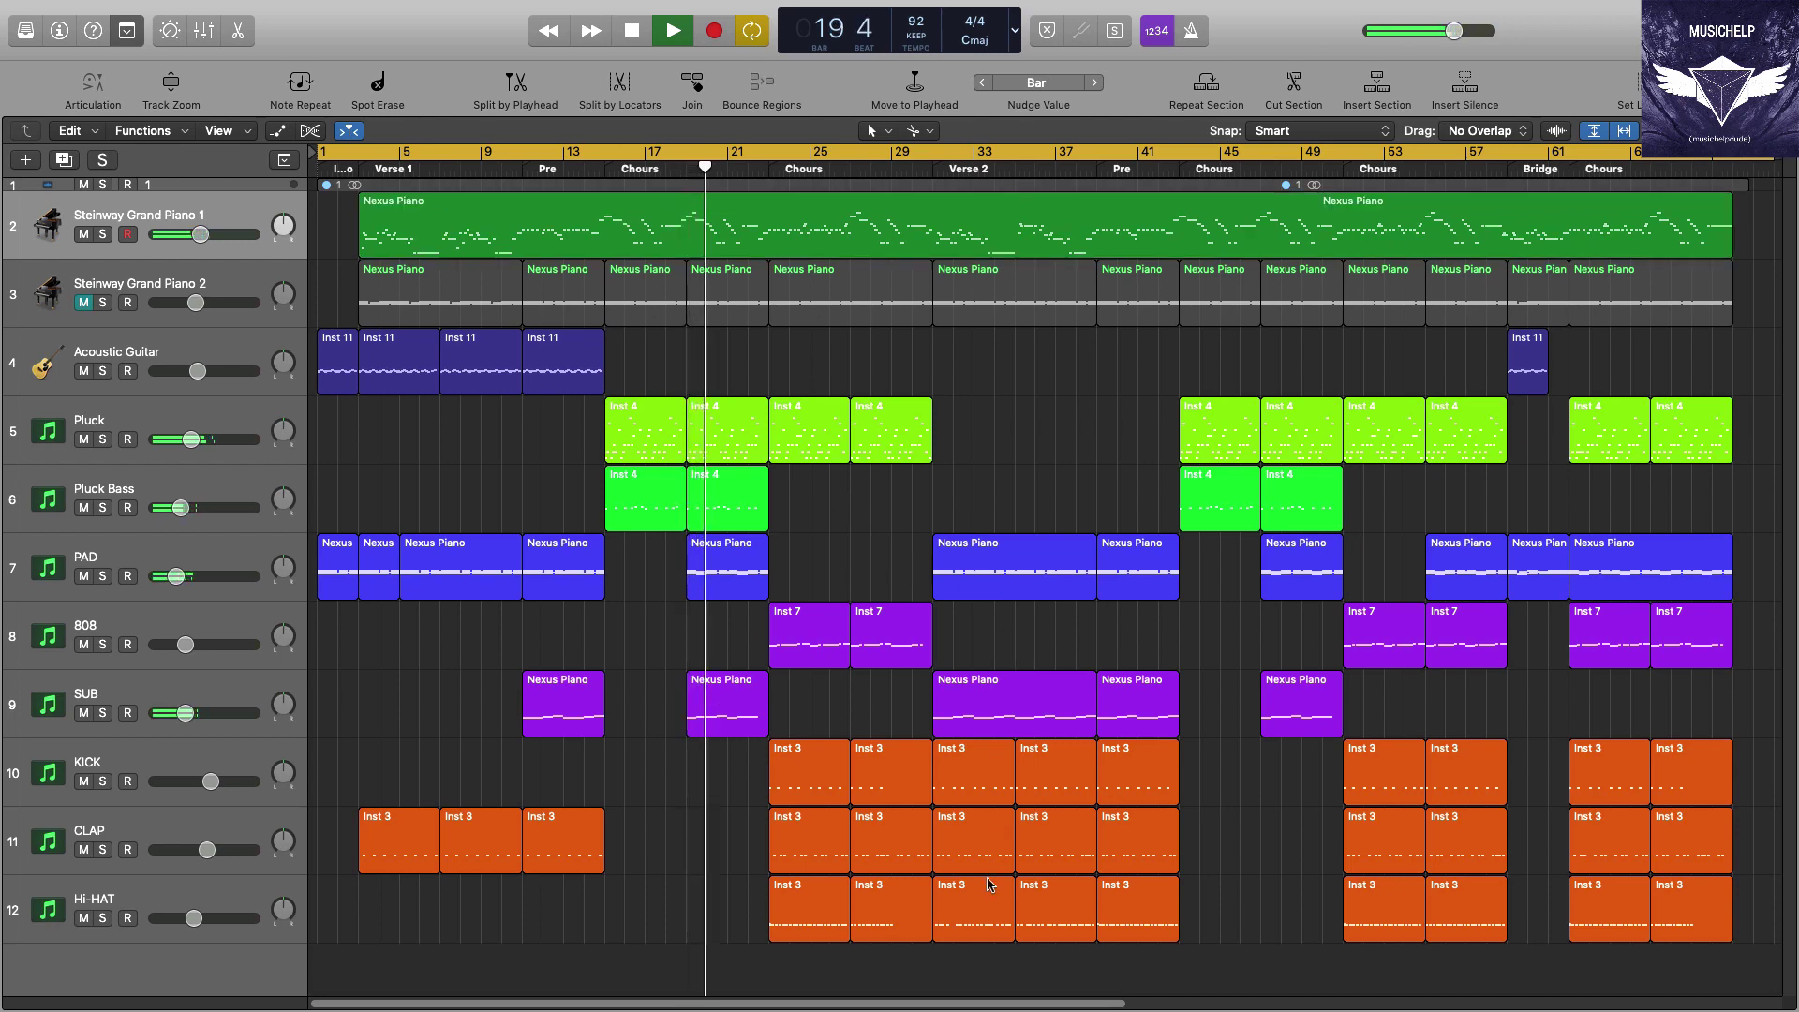
- Mute the PAD, SUB, KICK, CLAP and Hi-HAT regions at bar 31, and split Steinway Grand Piano 1 there to mute its remainder
drag(981, 948, 998, 576)
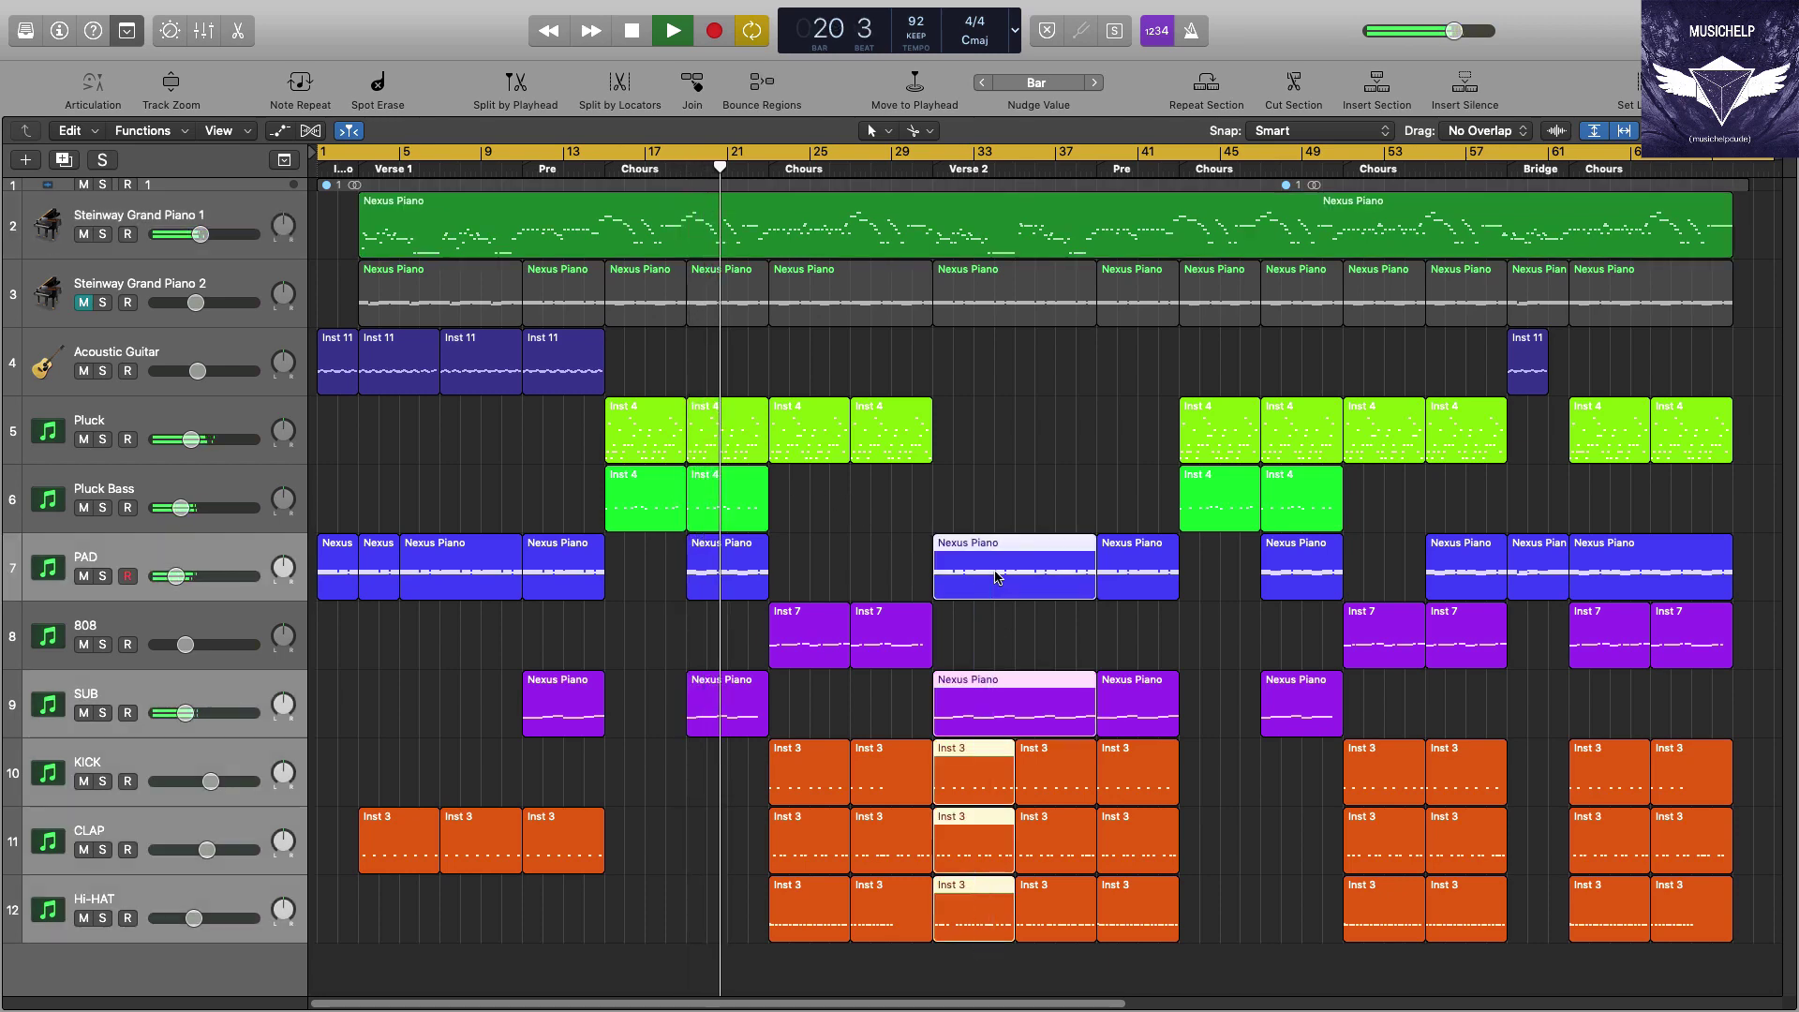
key(ctrl+m)
super+click(948, 255)
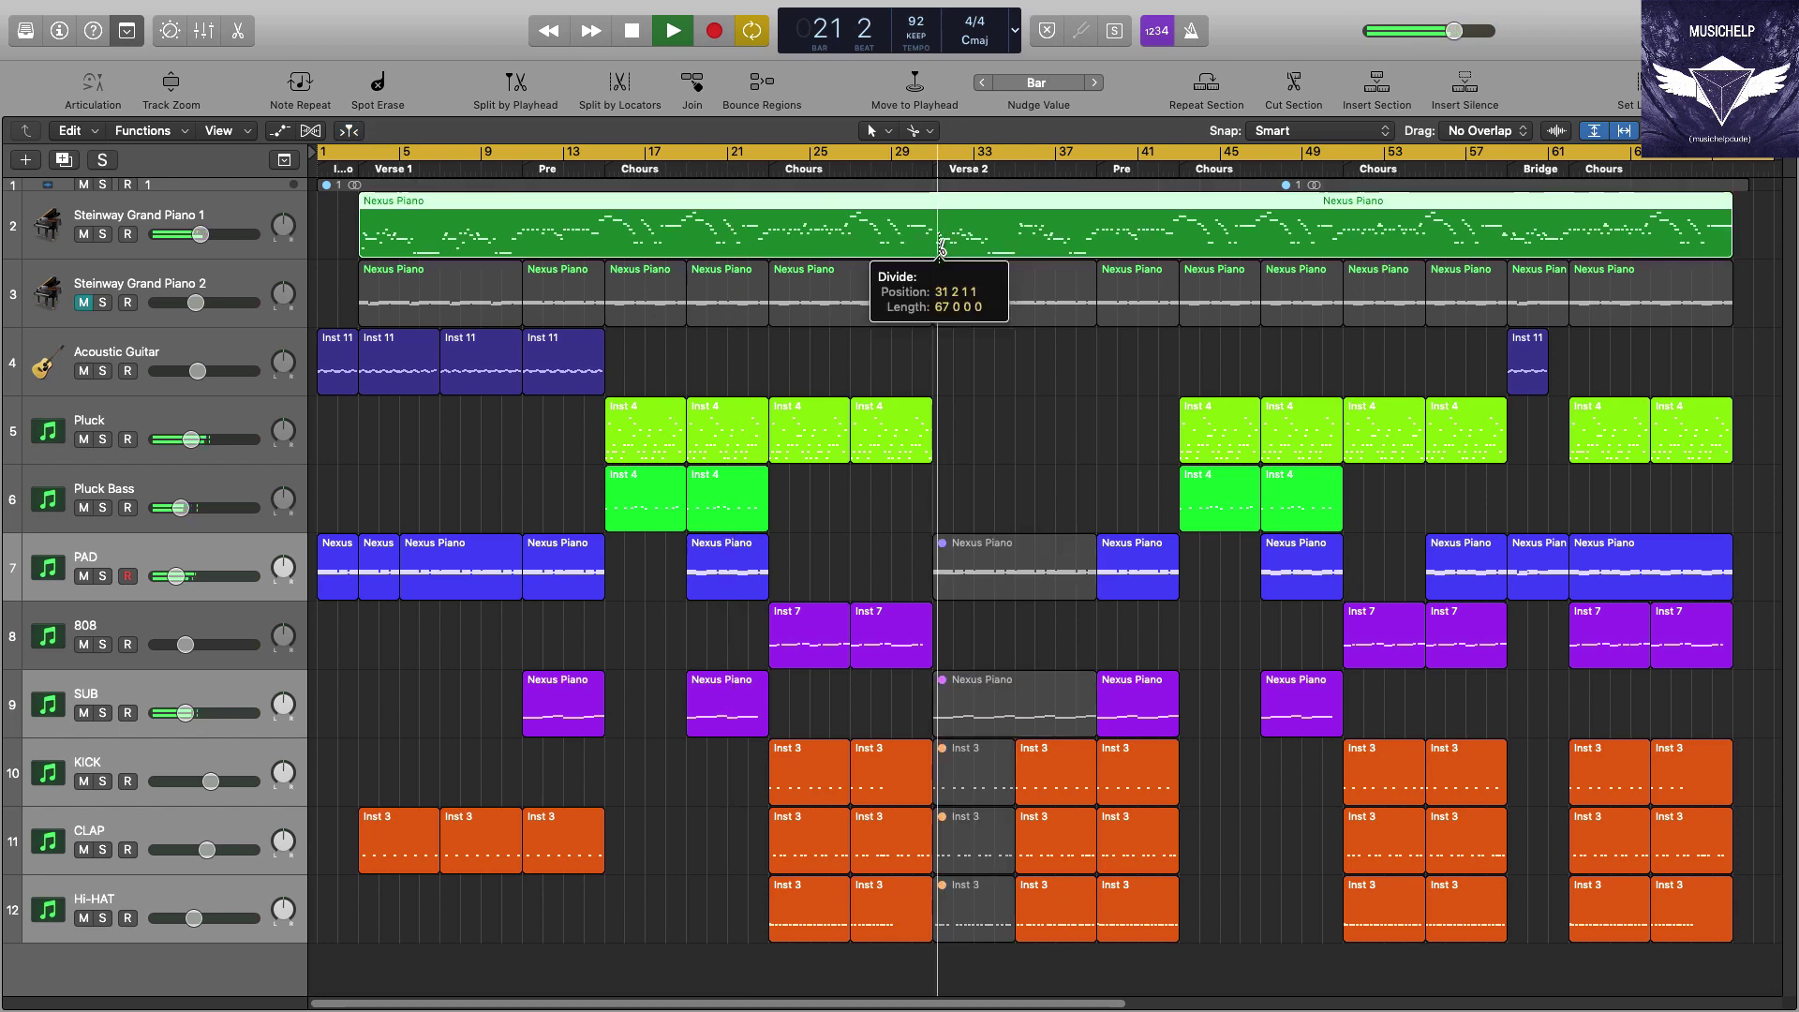
key(ctrl+m)
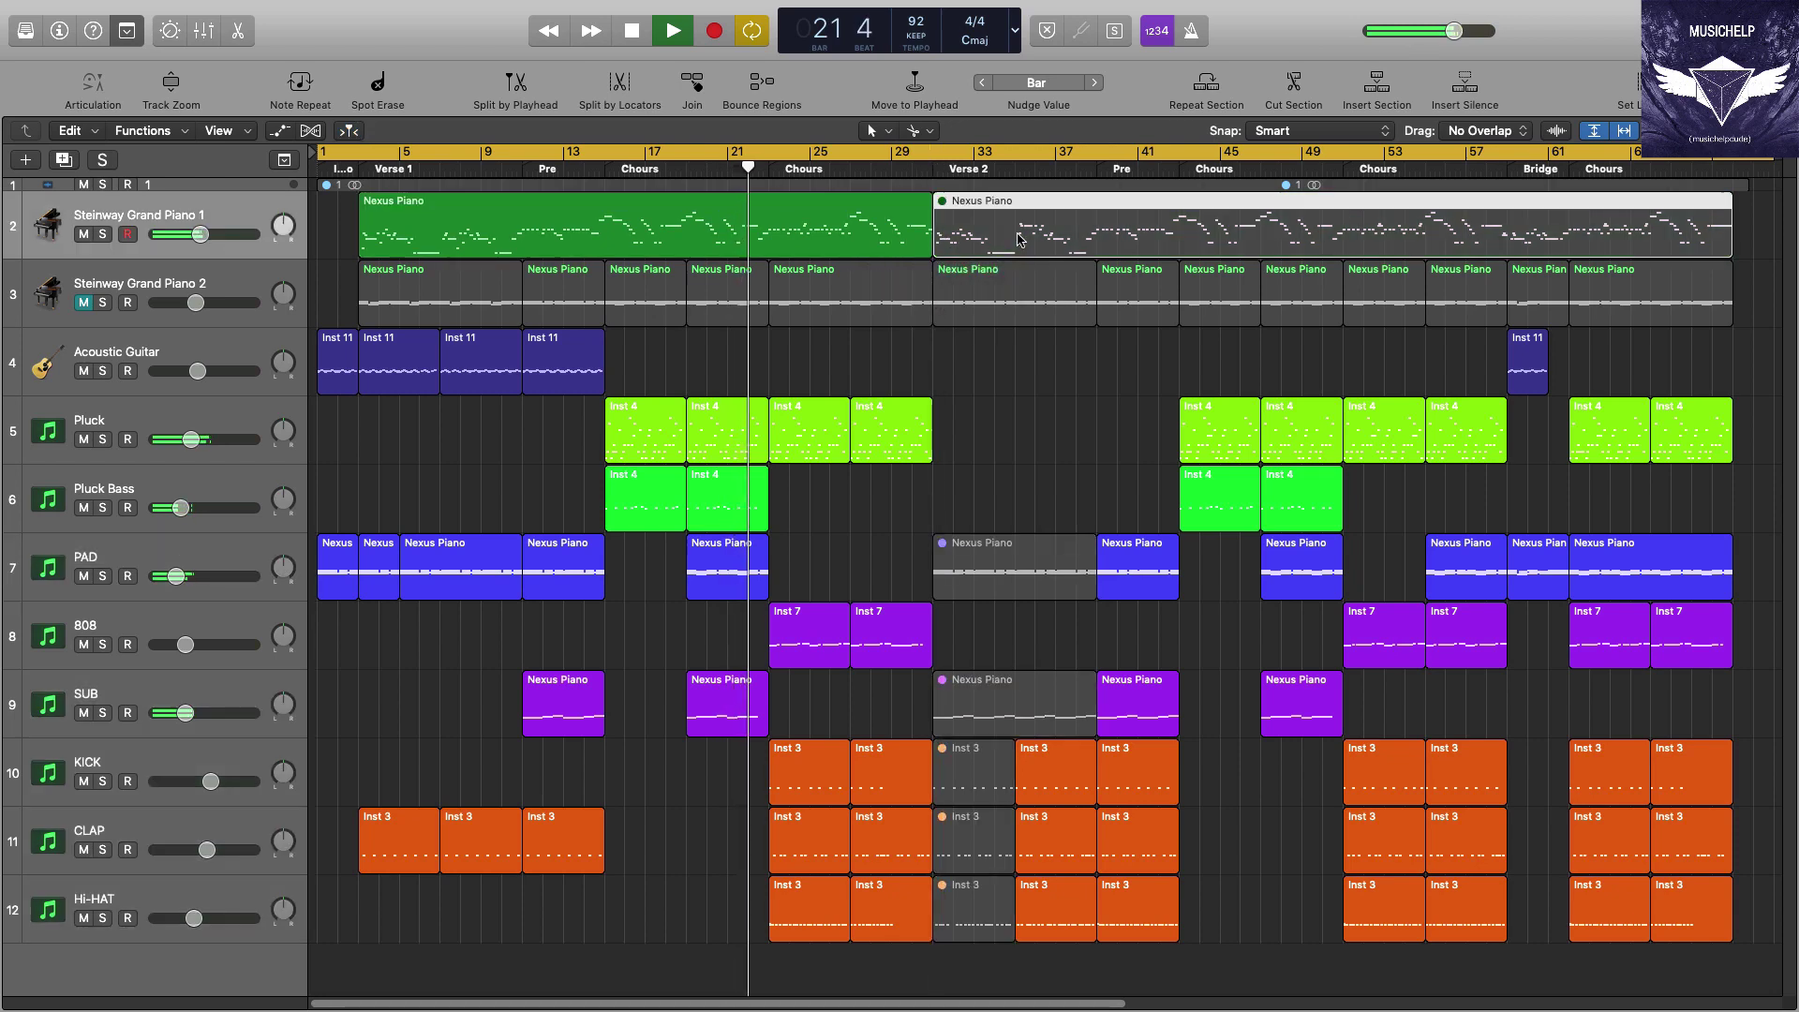
click(1064, 368)
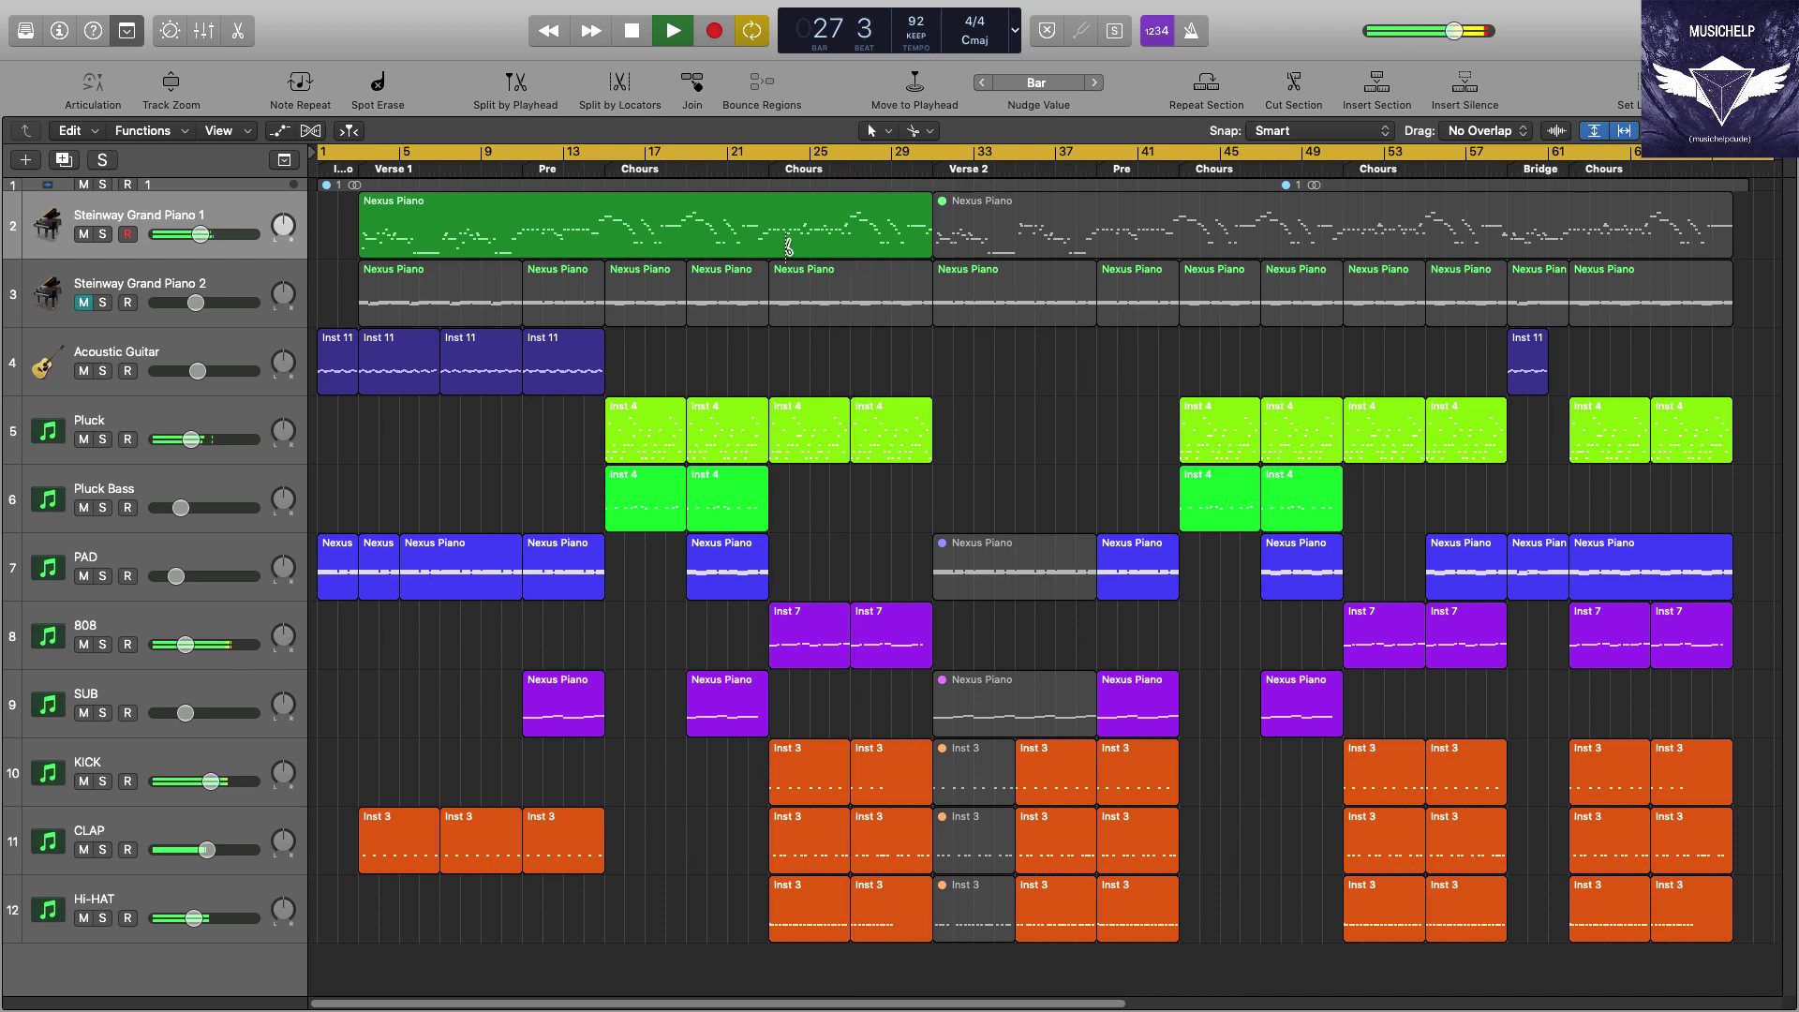
- Split the Steinway Grand Piano 1 region at bar 23 and view its second chorus notes in an enlarged Piano Roll during playback
click(821, 240)
key(e)
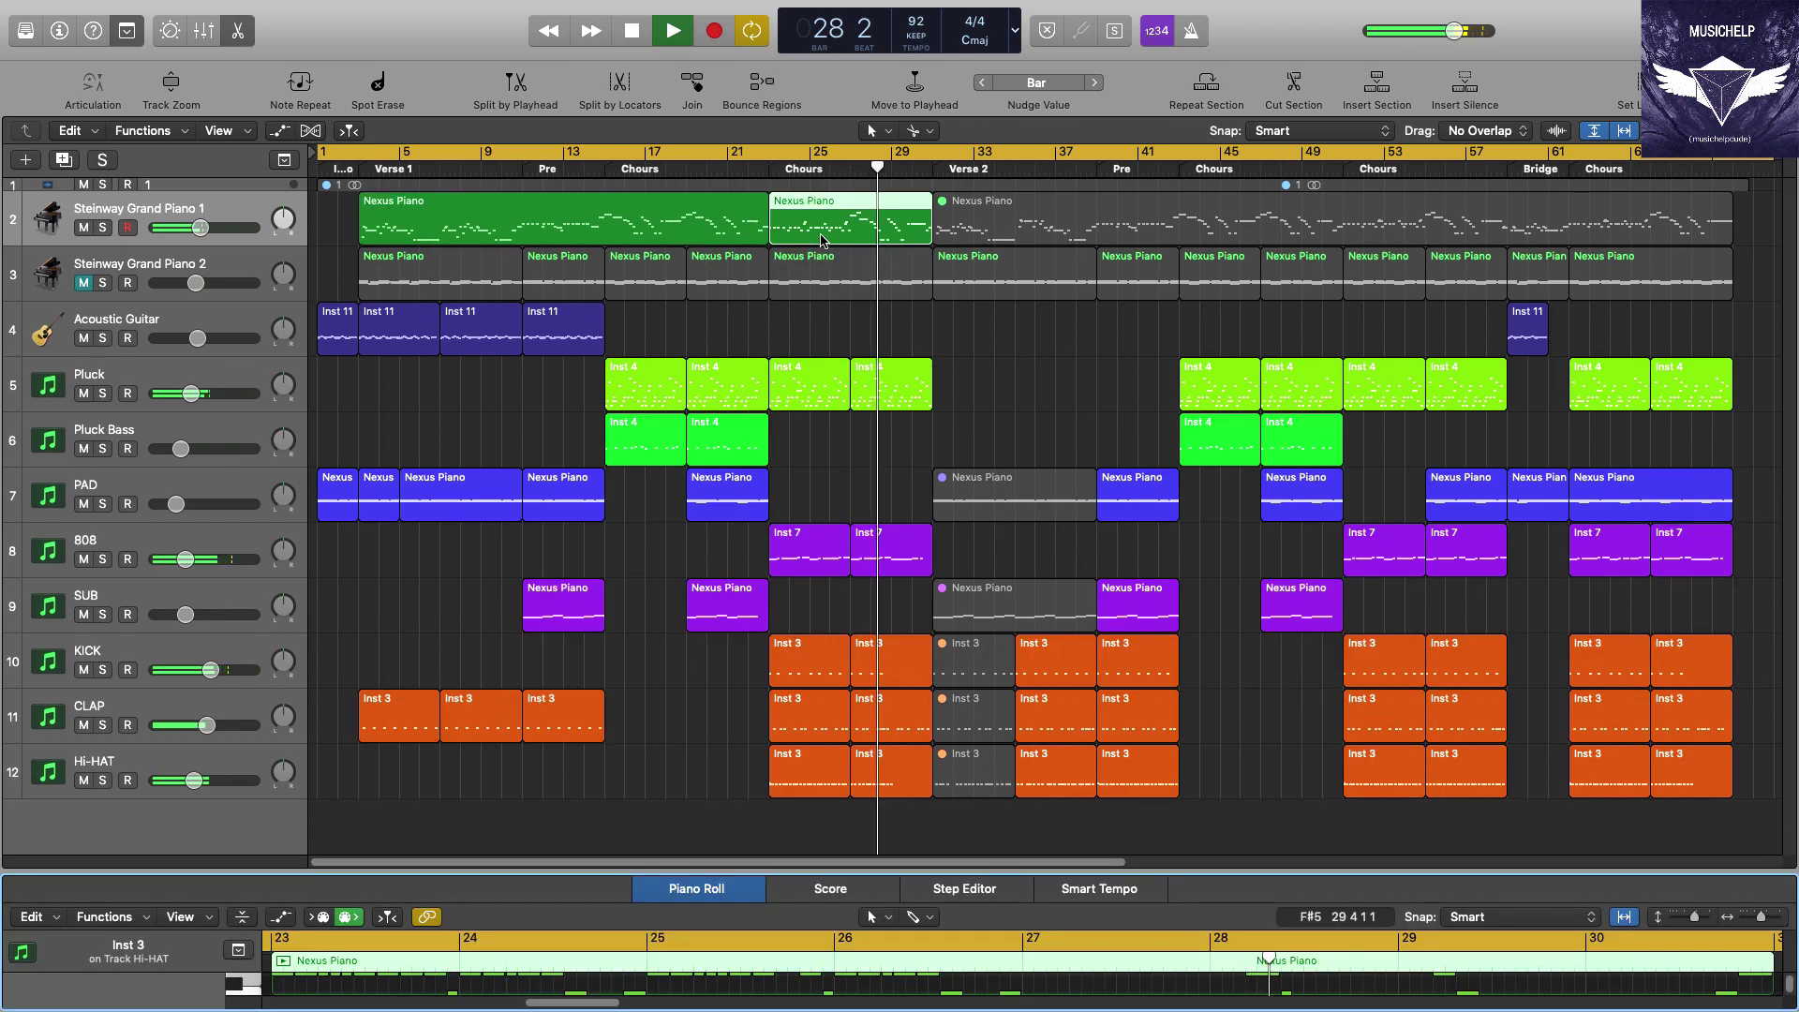
drag(1207, 886, 1208, 457)
scroll(1249, 676, up, 5)
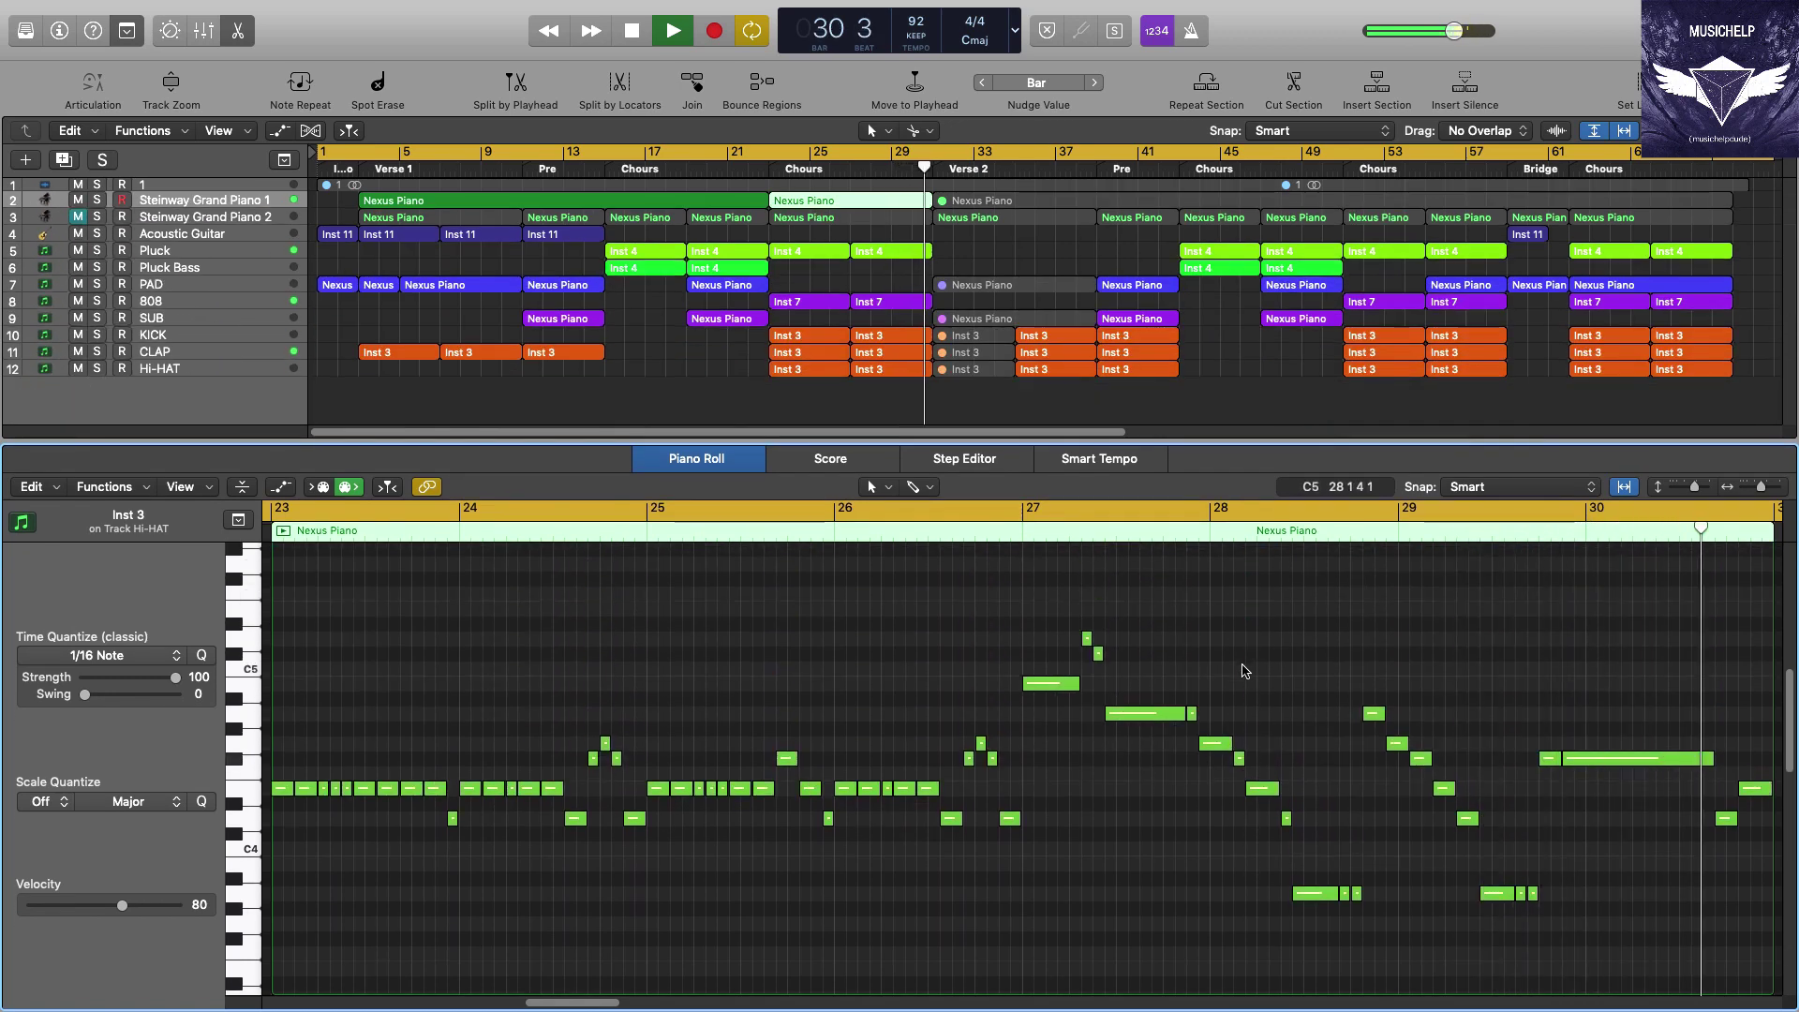
key(space)
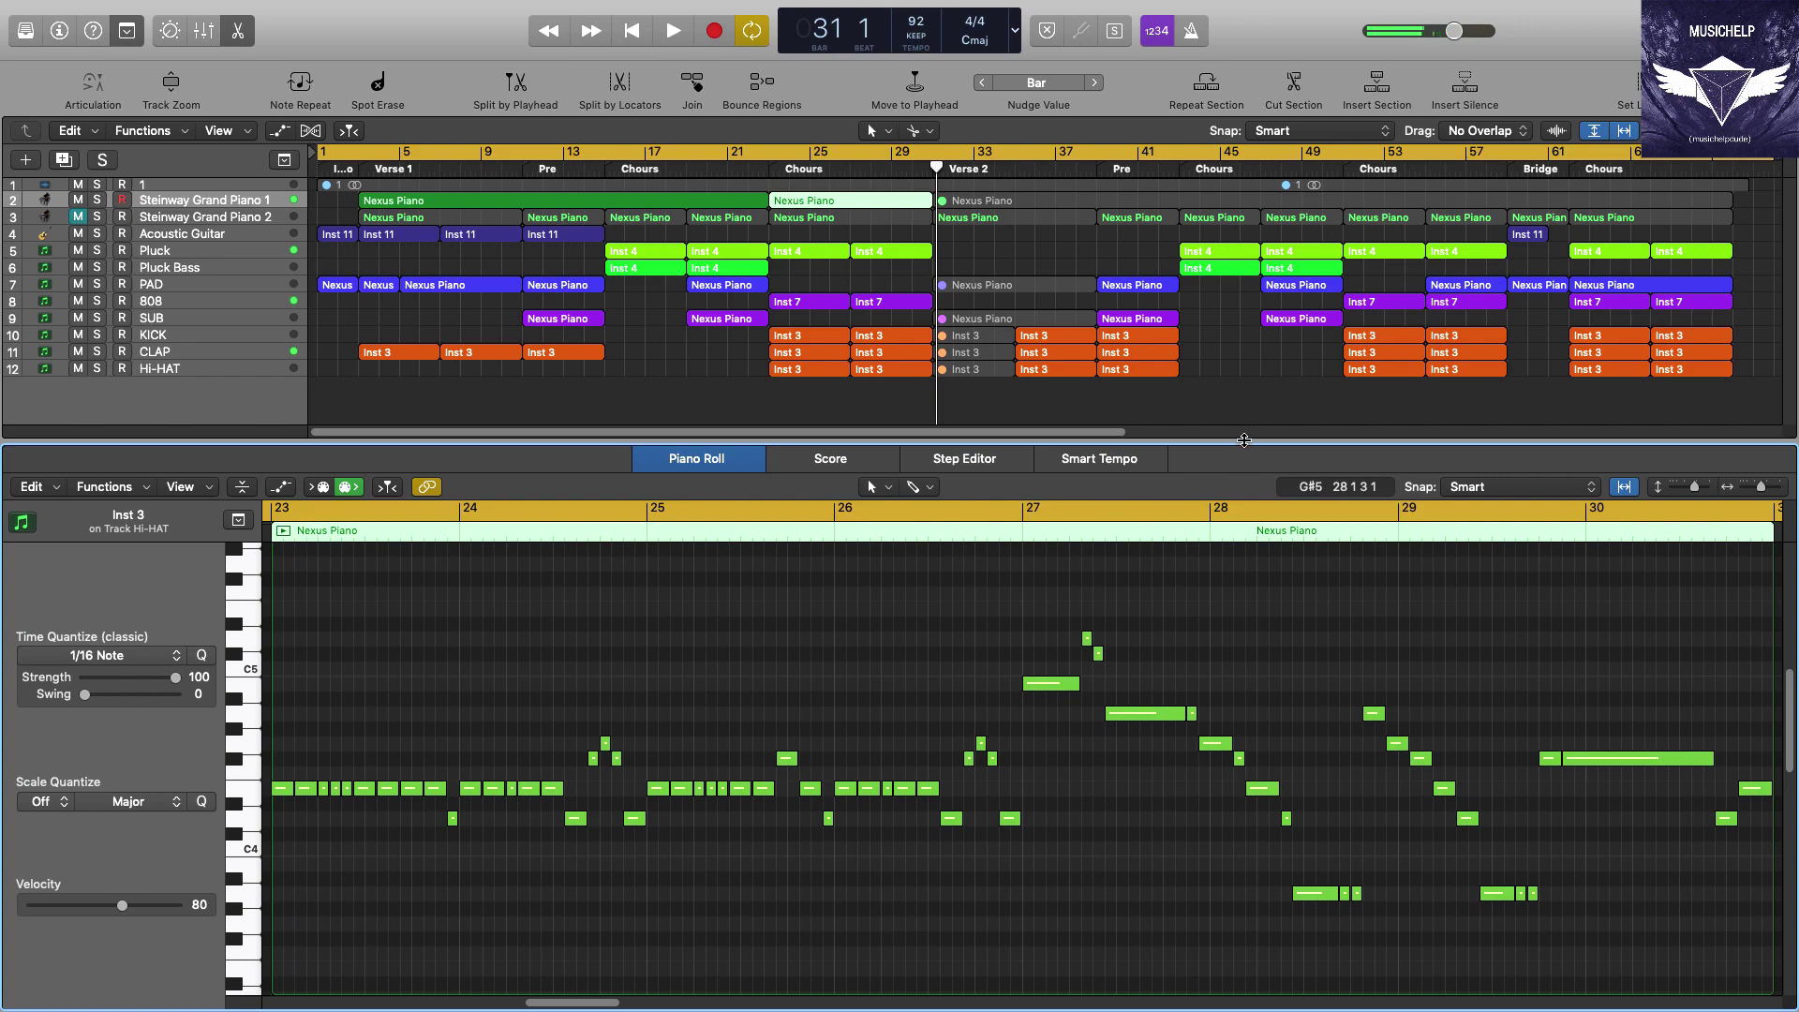
- Close the Piano Roll, check the track levels in the mixer, and return to the full arrangement with nothing selected
key(e)
key(x)
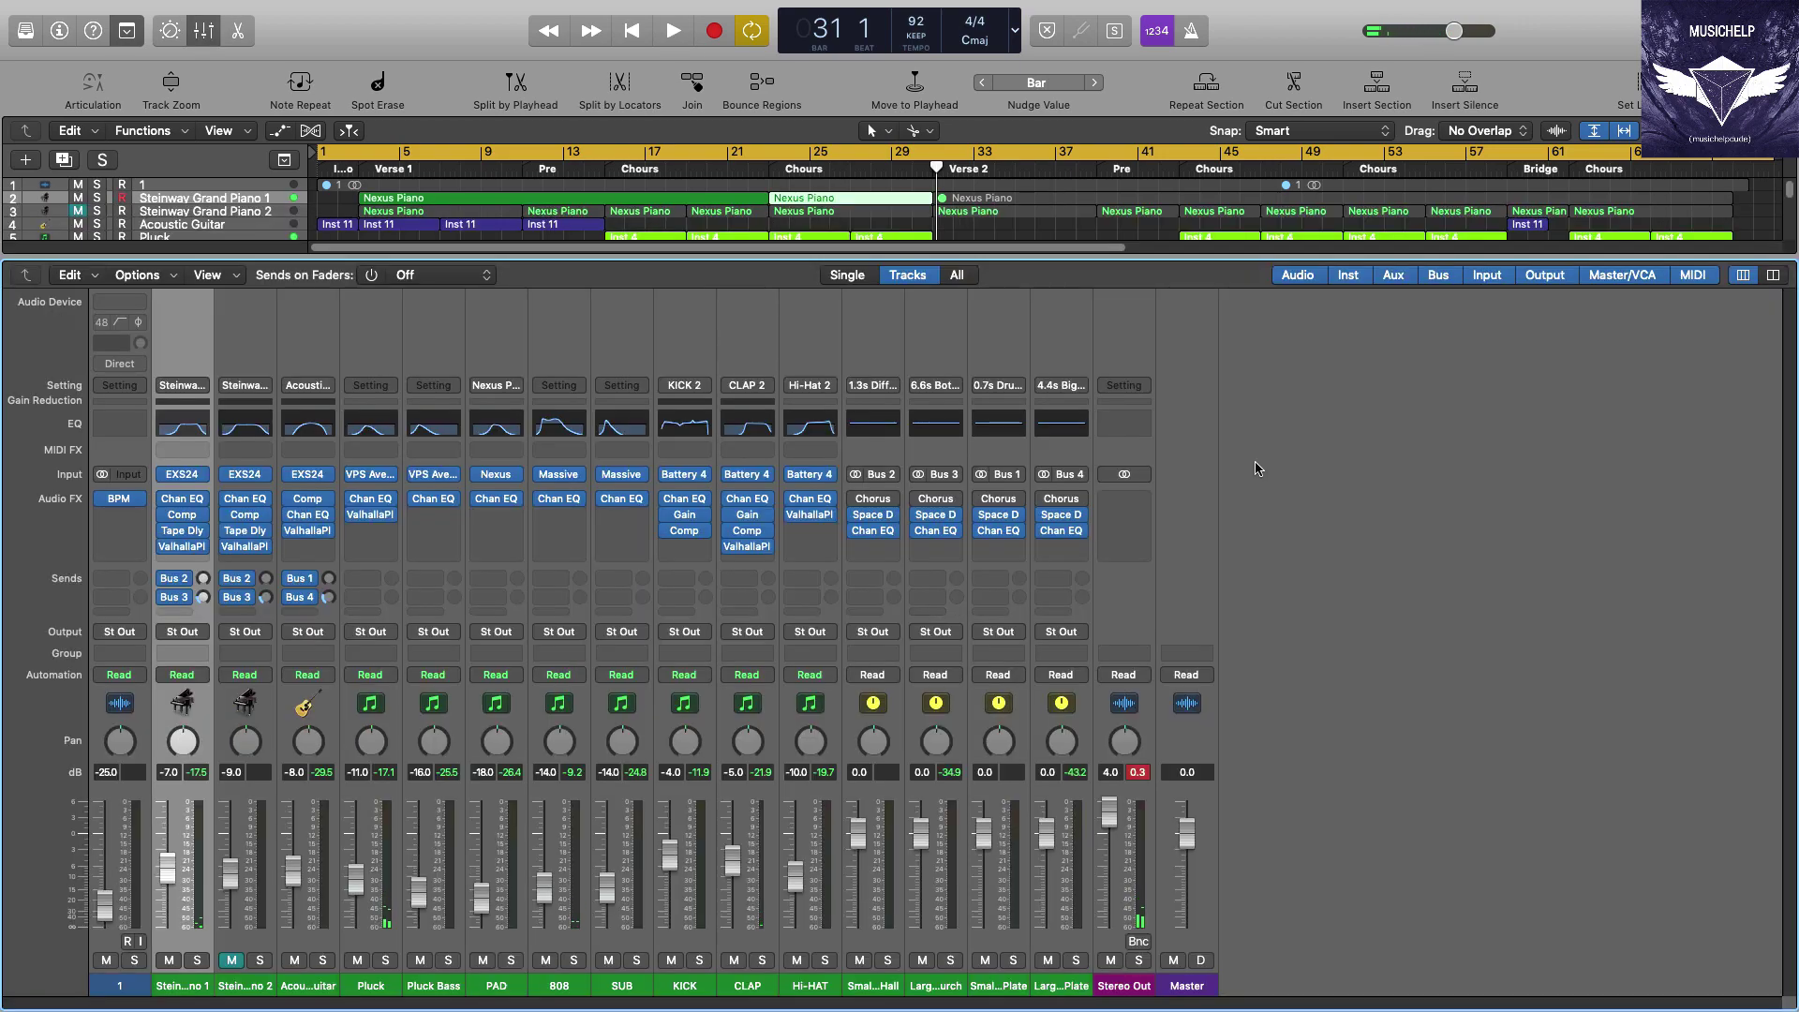
key(x)
click(1084, 482)
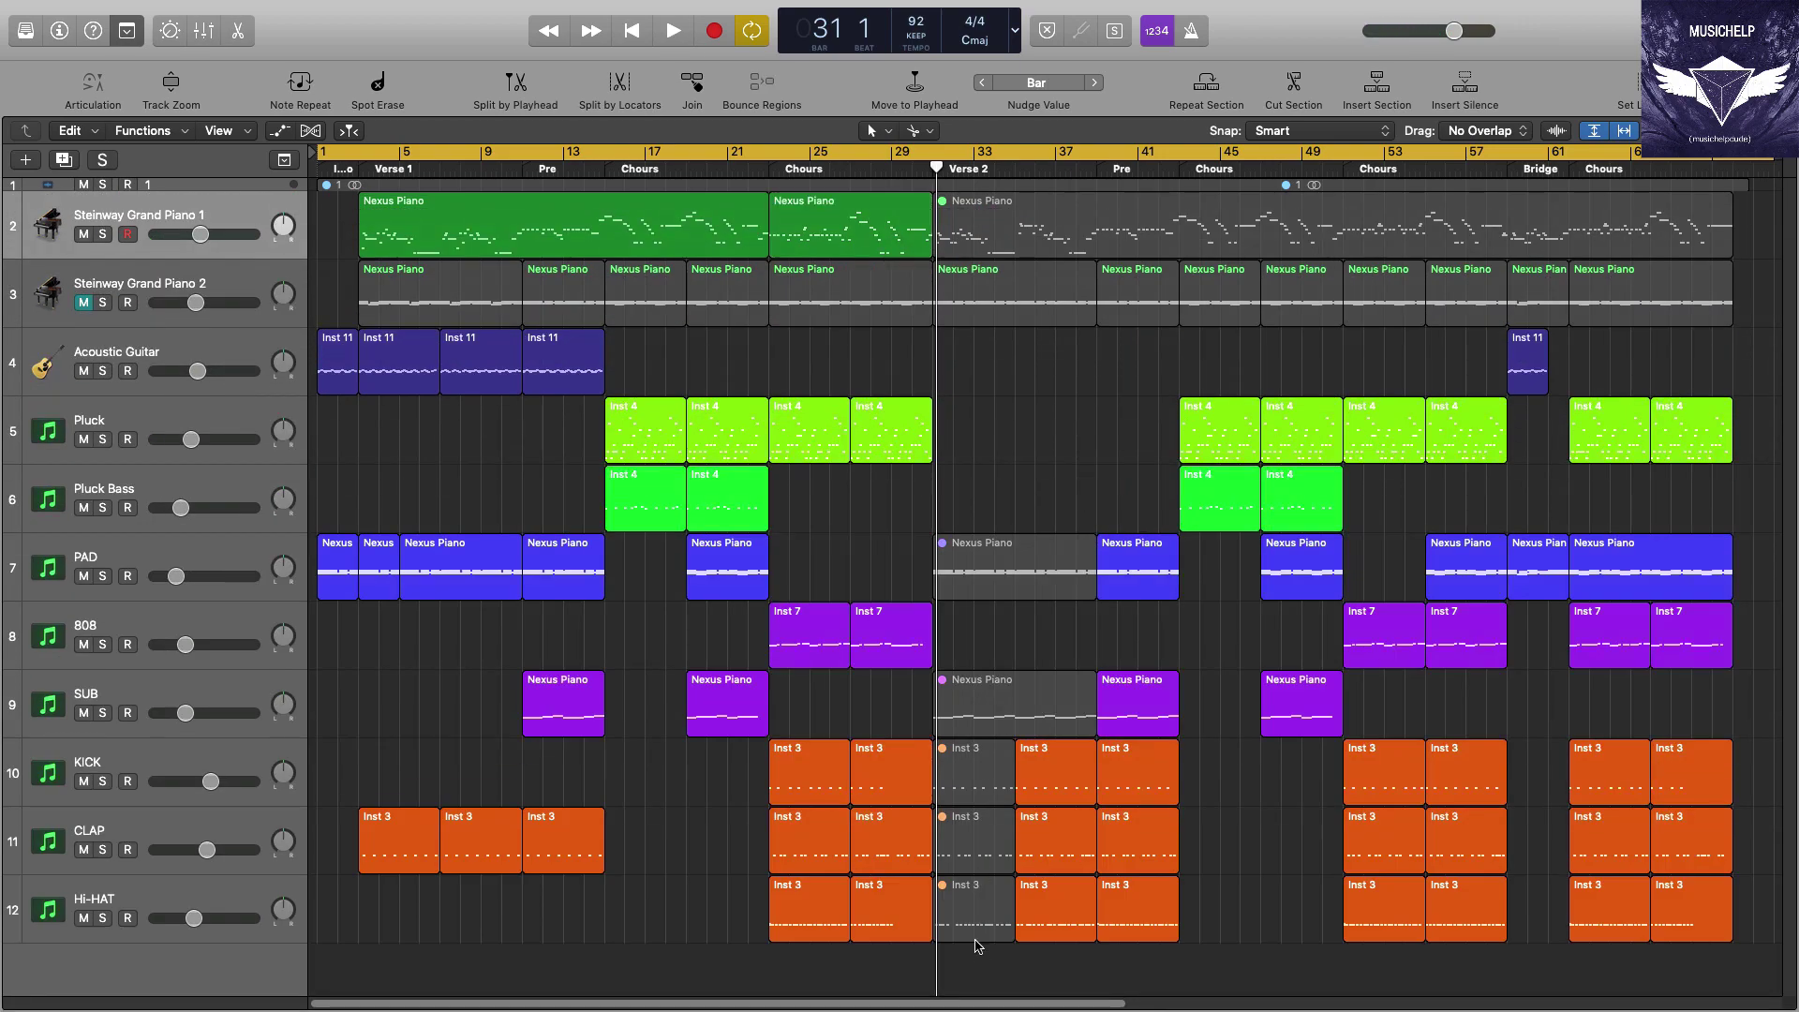
- Unmute the Verse 2 regions on PAD, SUB, KICK, CLAP and Hi-HAT, and the muted part of Steinway Grand Piano 1
drag(976, 946, 1044, 566)
drag(984, 951, 980, 595)
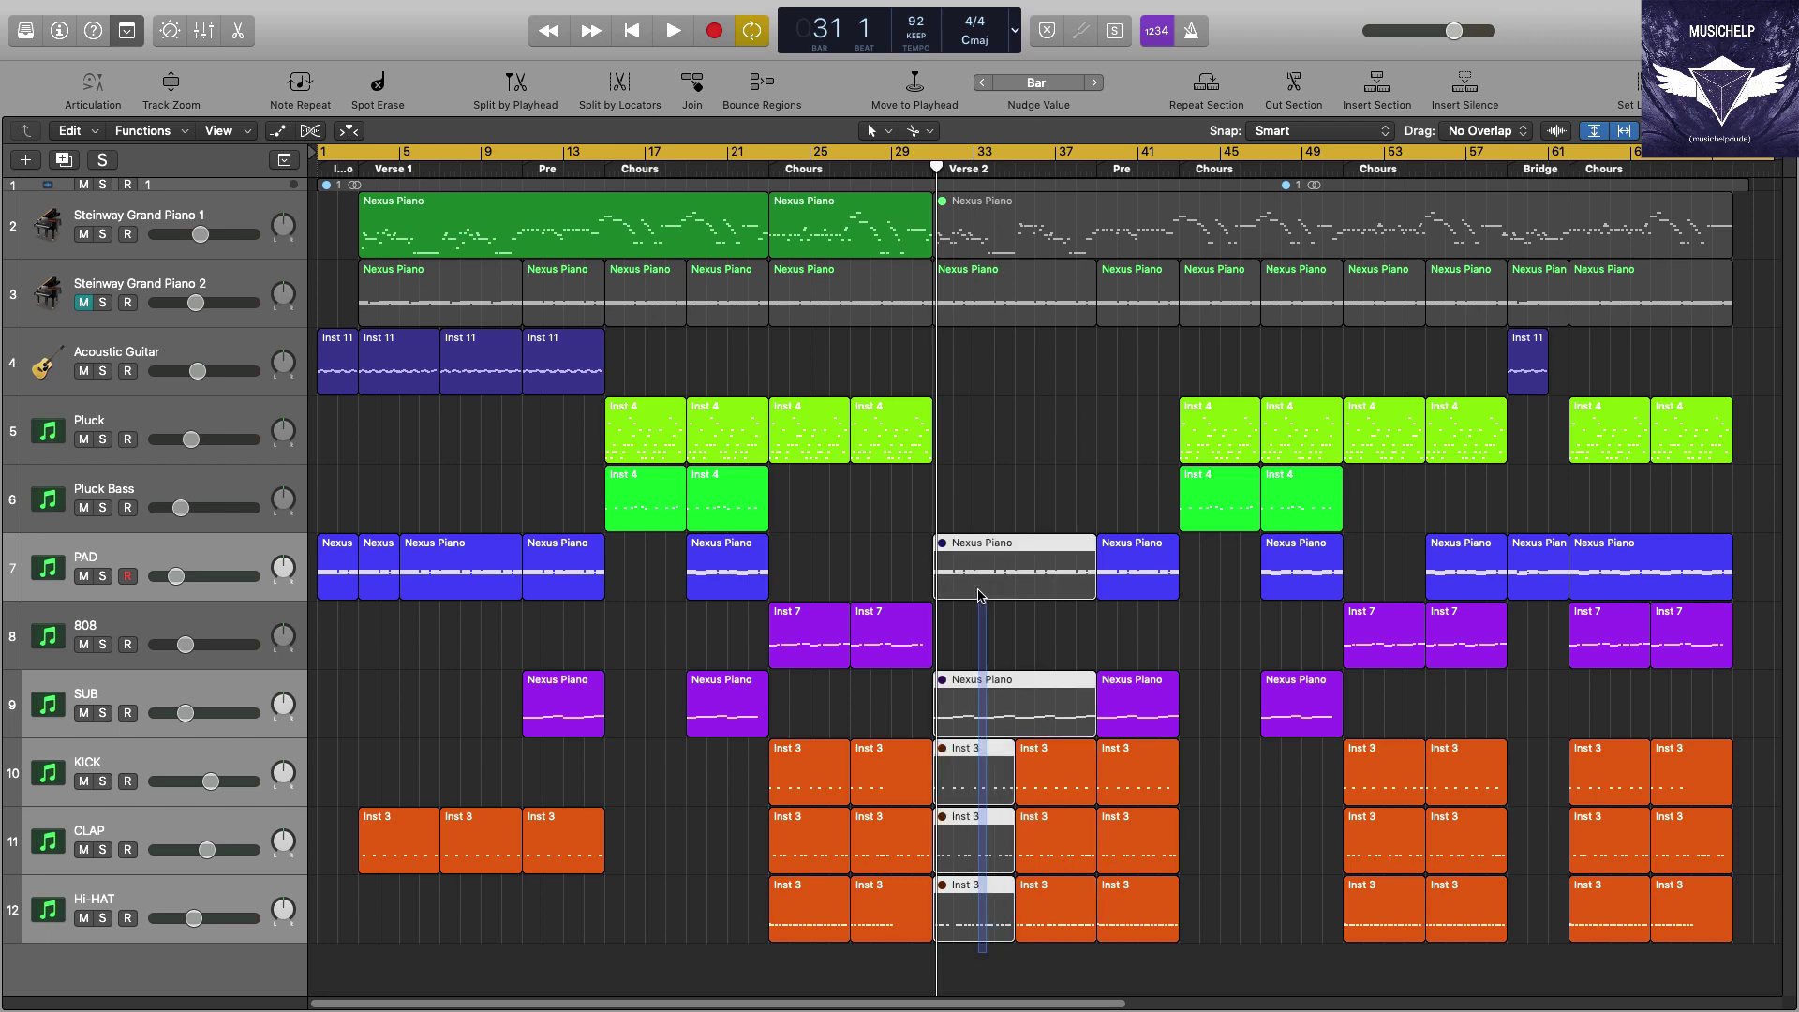
key(ctrl+m)
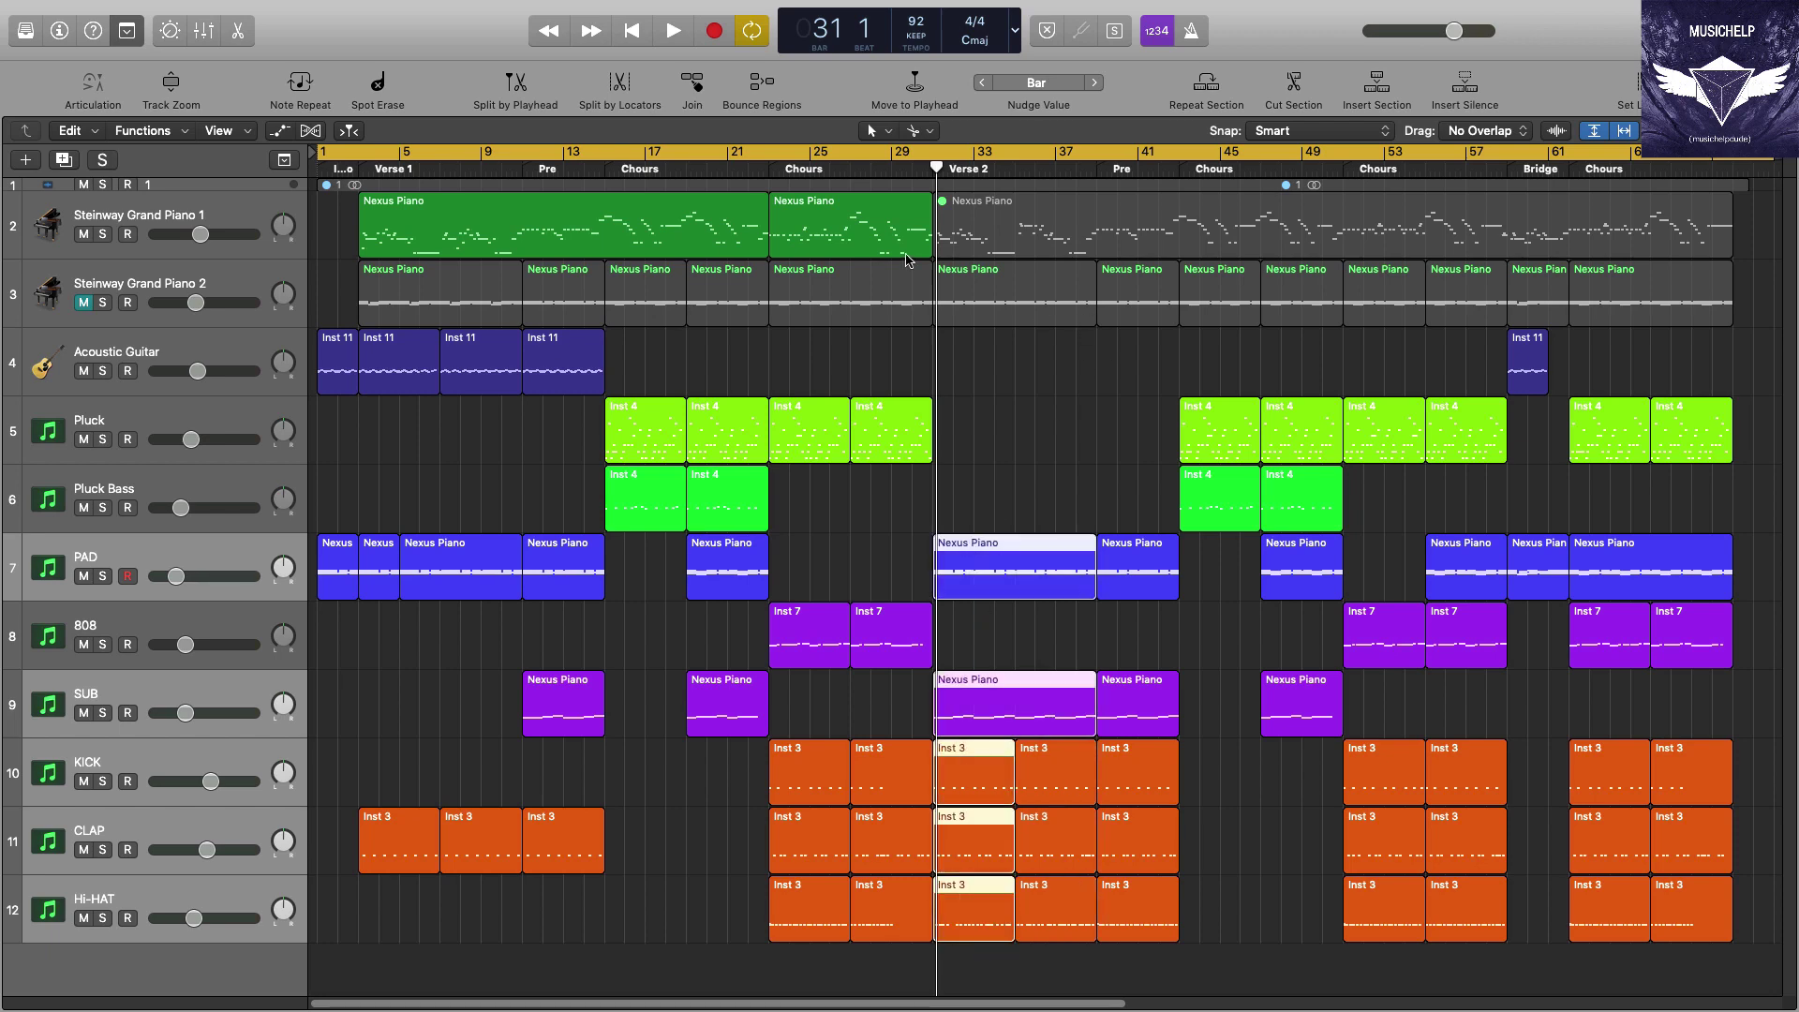
click(262, 213)
key(ctrl+m)
key(ctrl+m)
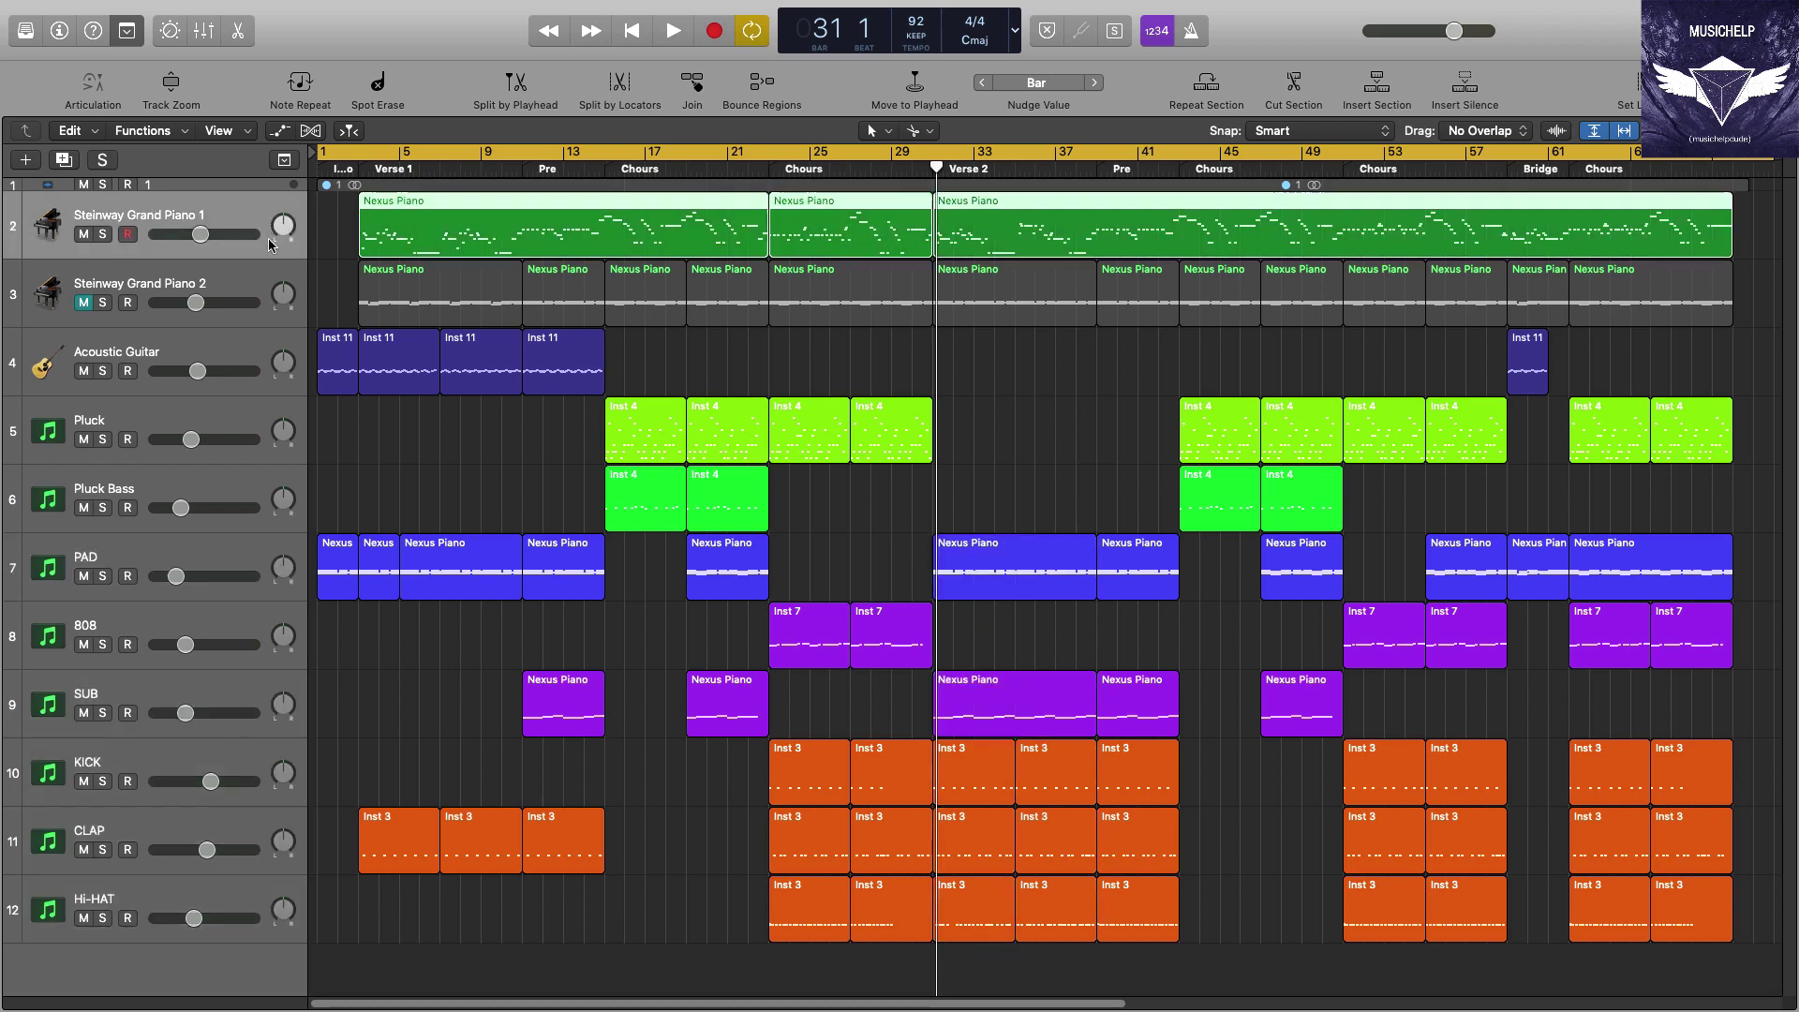
- Unmute the Steinway Grand Piano 2 track, move the playhead to bar 1, and clear the region selection
click(222, 288)
click(80, 303)
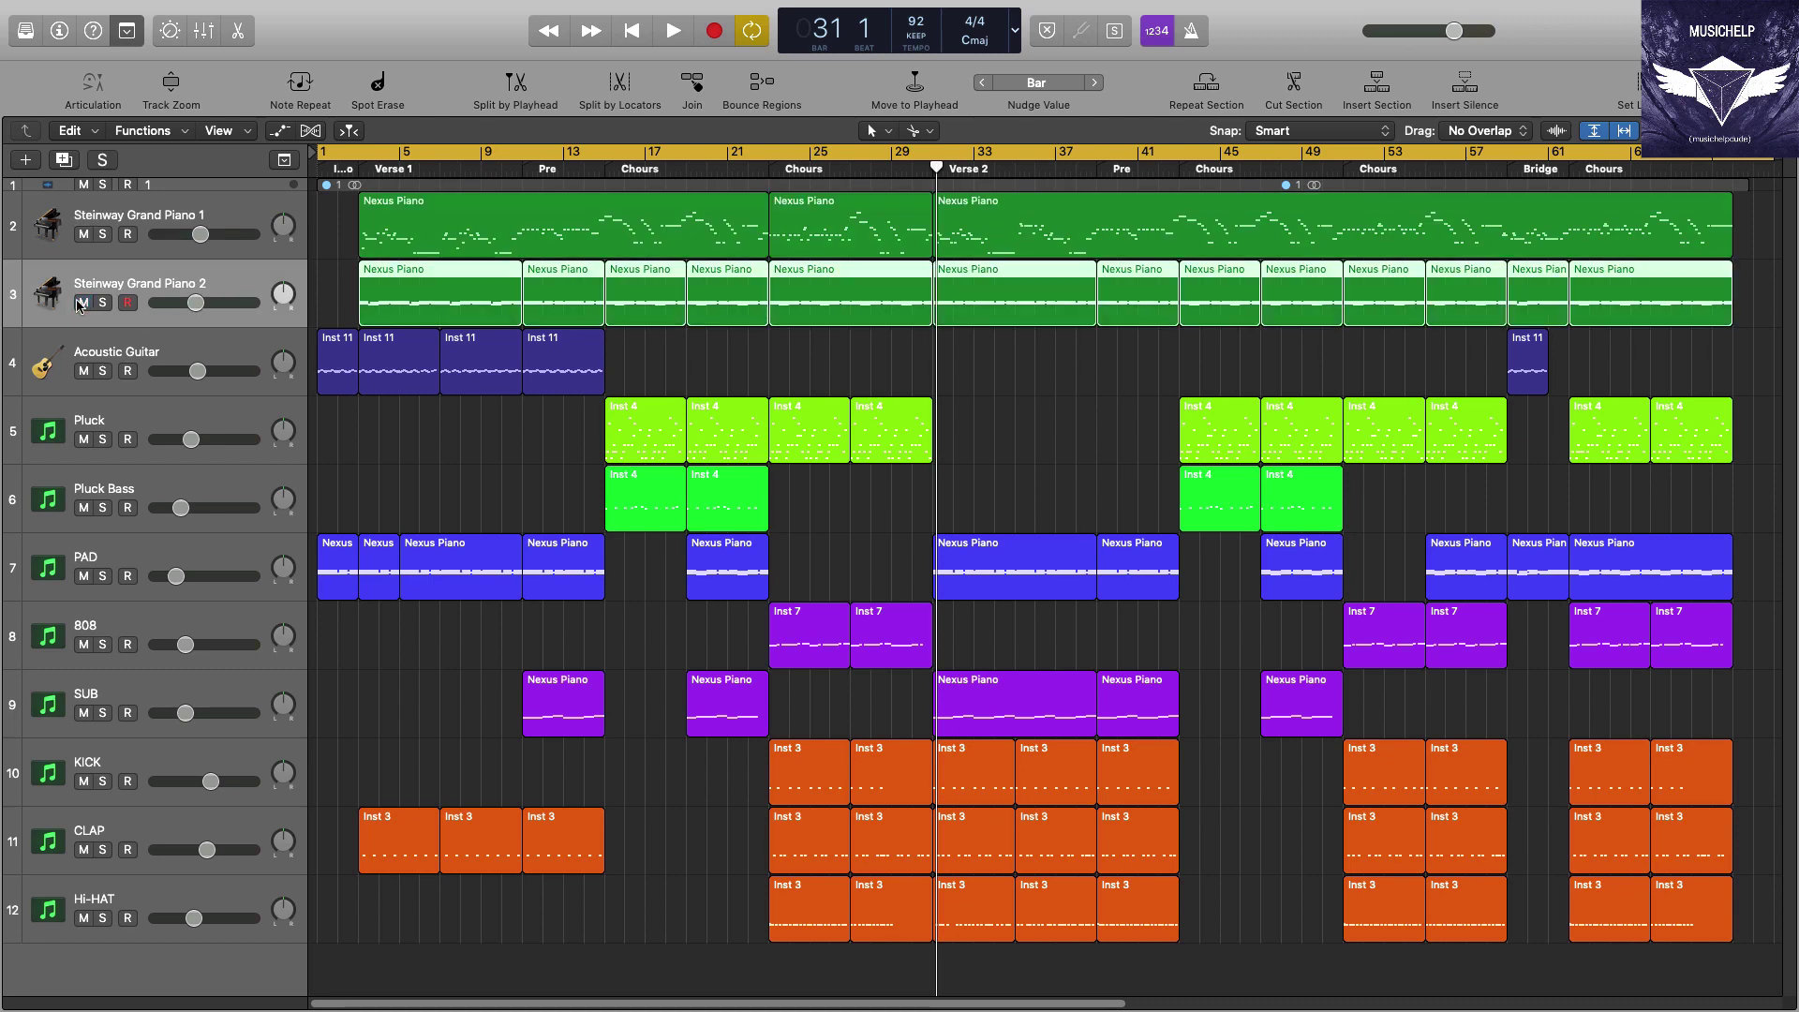
click(312, 165)
click(459, 485)
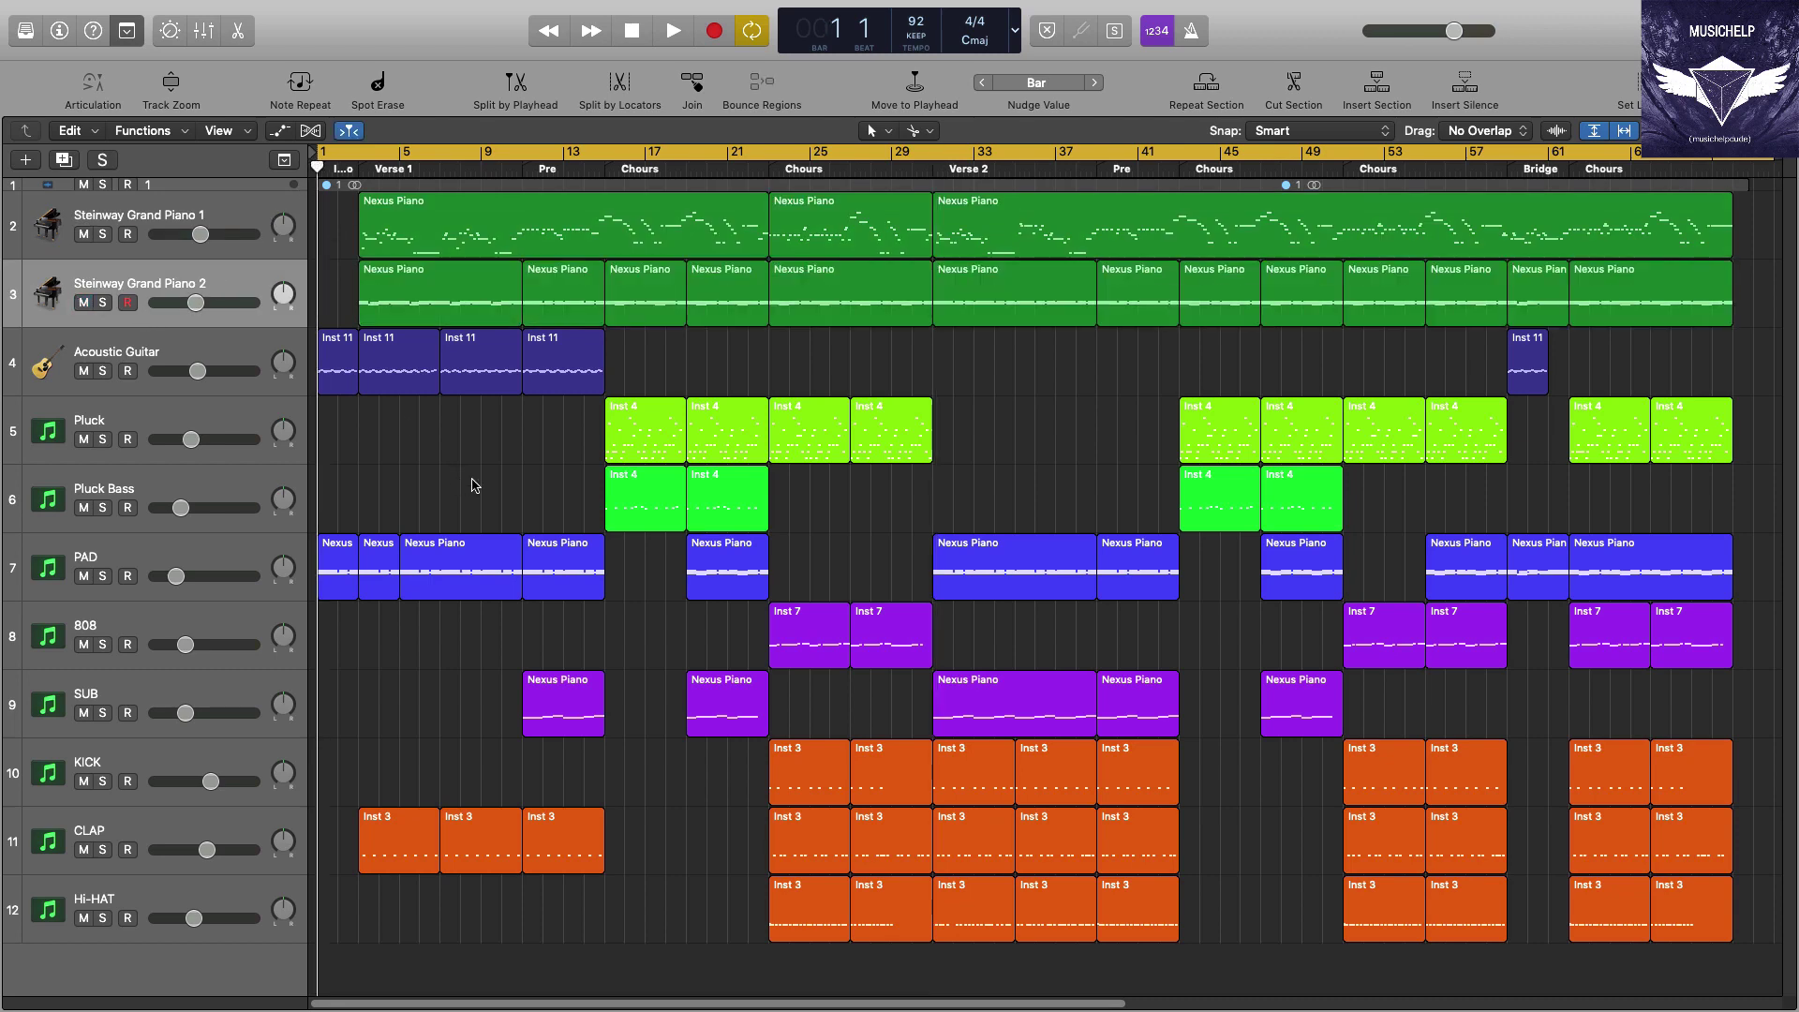